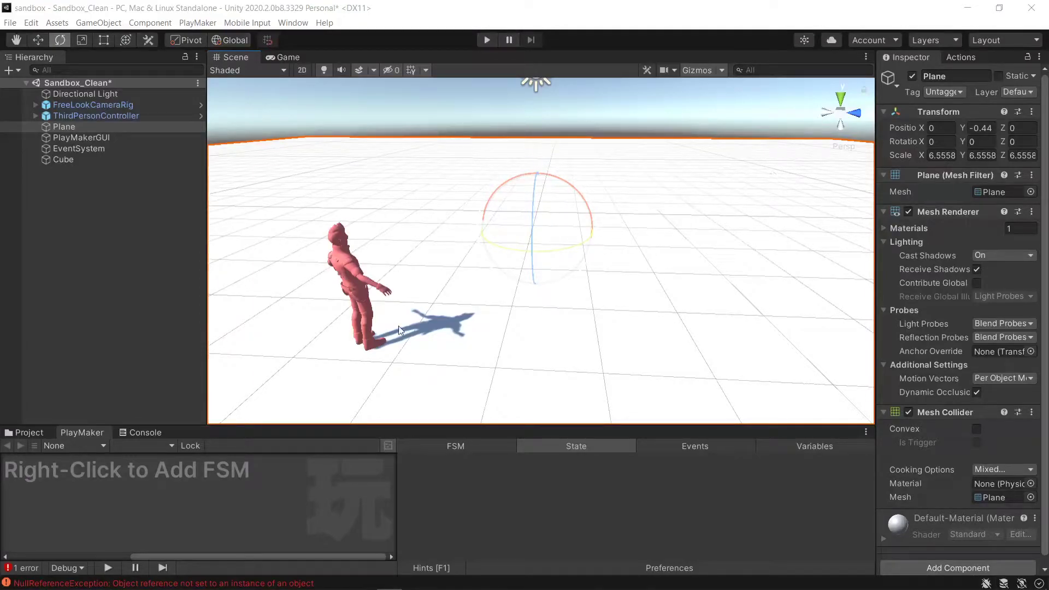
- Add a second cube, Cube (1), and reset its transform to position 0,0,0 with scale 1
left_click_drag(518, 318, 518, 243, "alt")
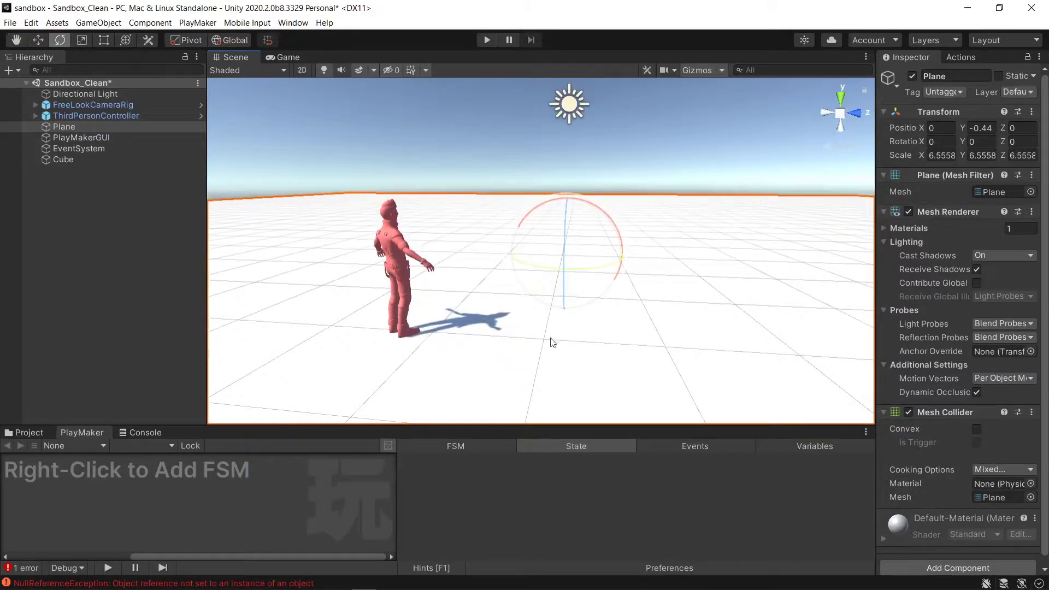
right_click_drag(550, 345, 572, 336)
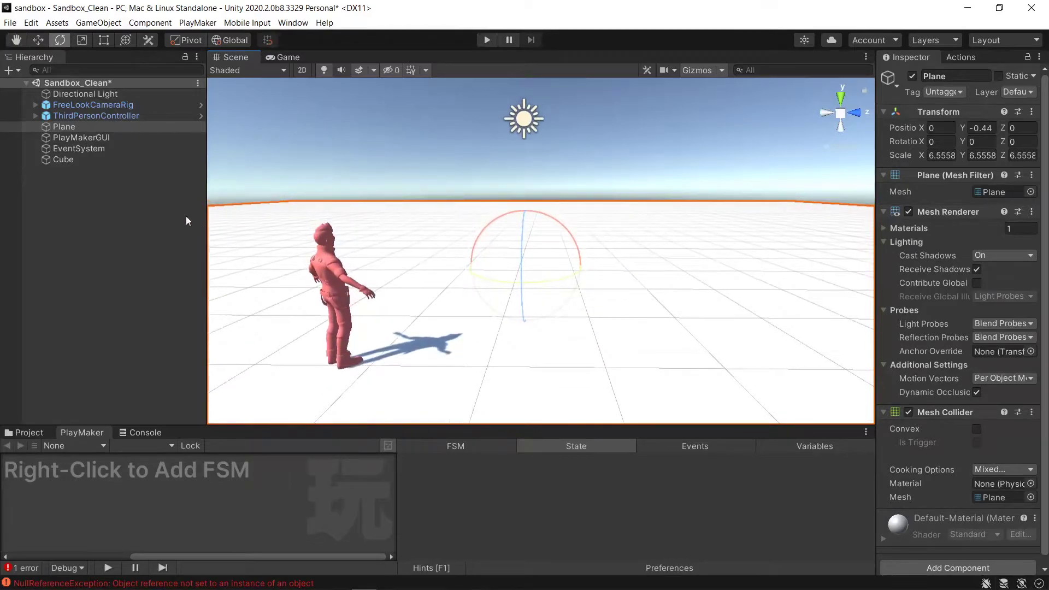
left_click(45, 251)
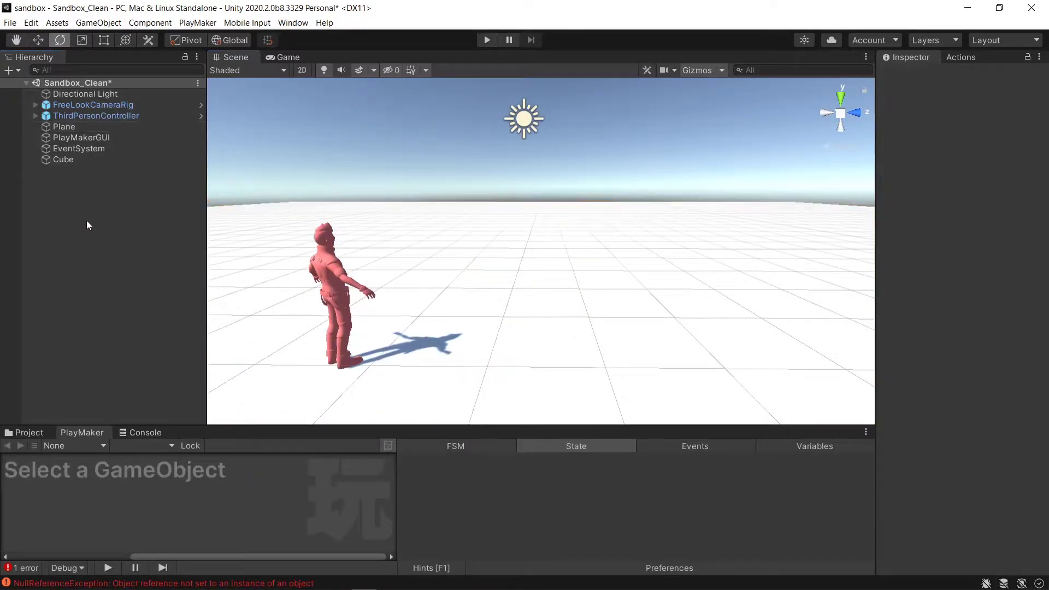
right_click(85, 220)
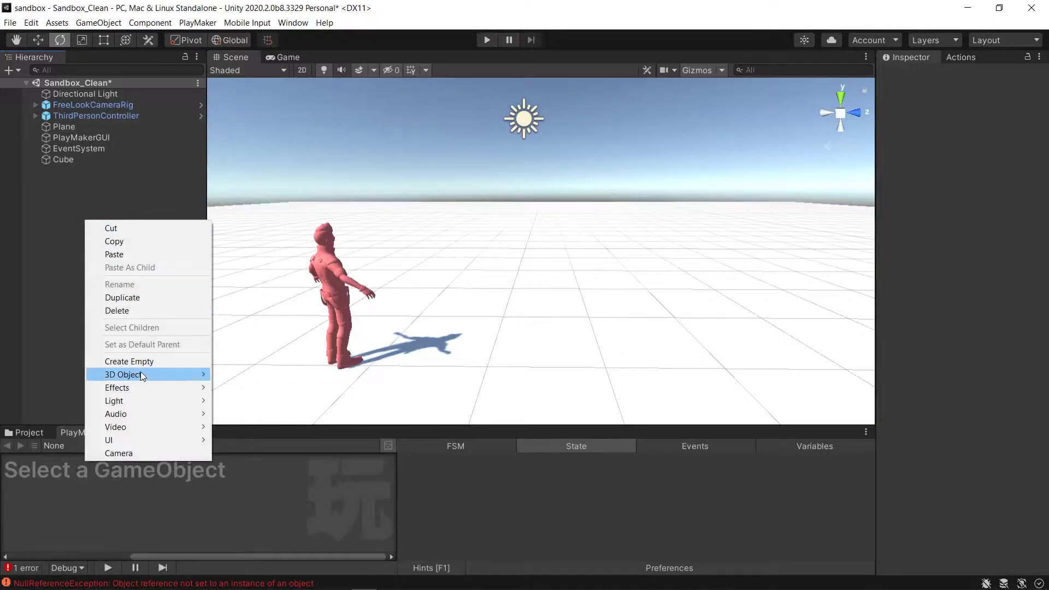
mouse_move(141, 376)
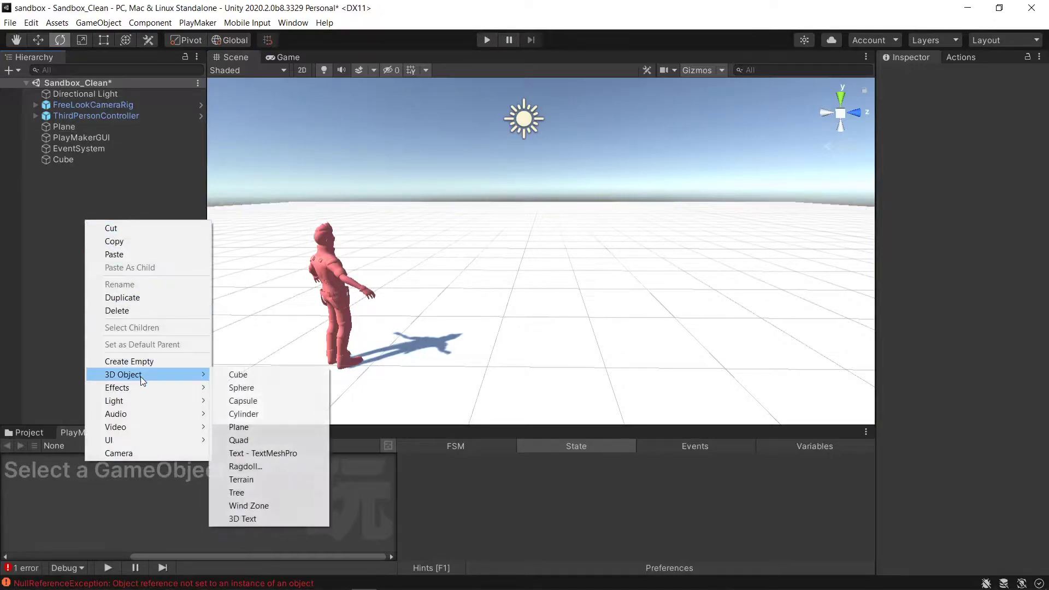
left_click(240, 376)
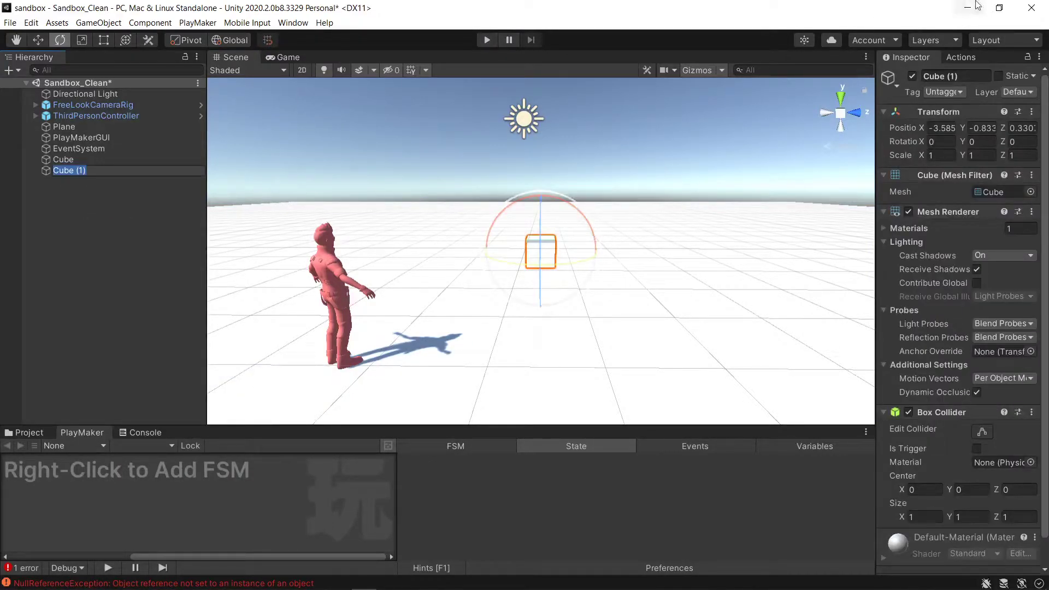
right_click(935, 113)
left_click(938, 121)
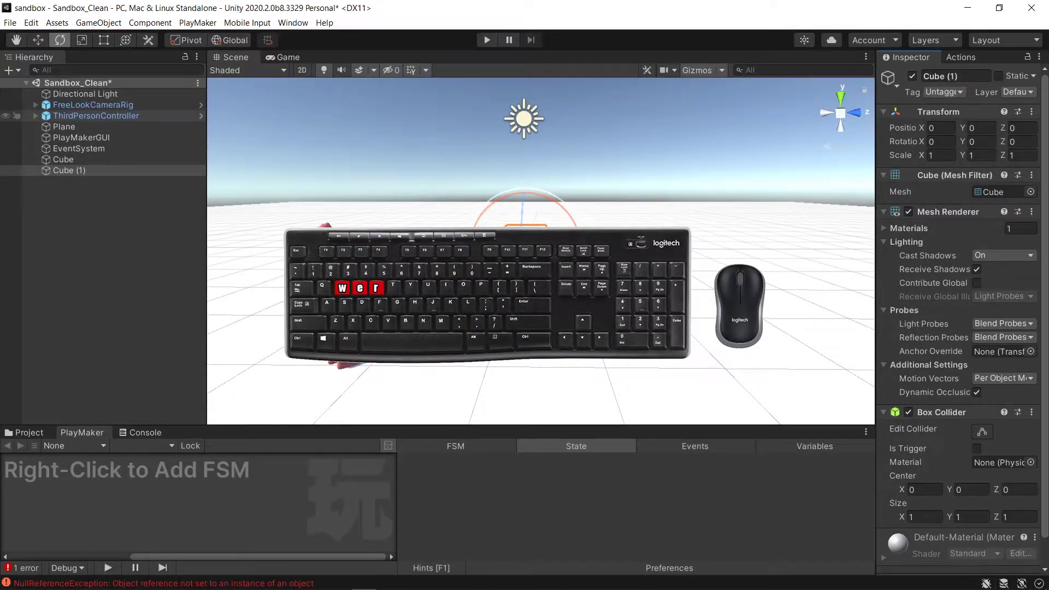
- Scale Cube (1) to a thin slab 0.24 × 2.8884 × 2.0741 and raise it to Y 1.03
key("w")
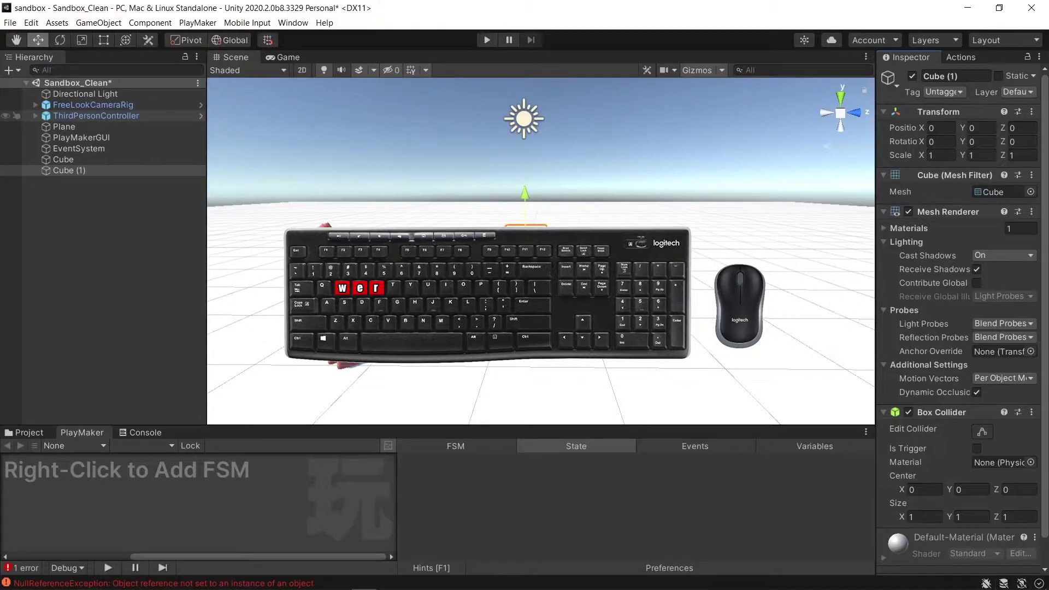
key("e")
key("r")
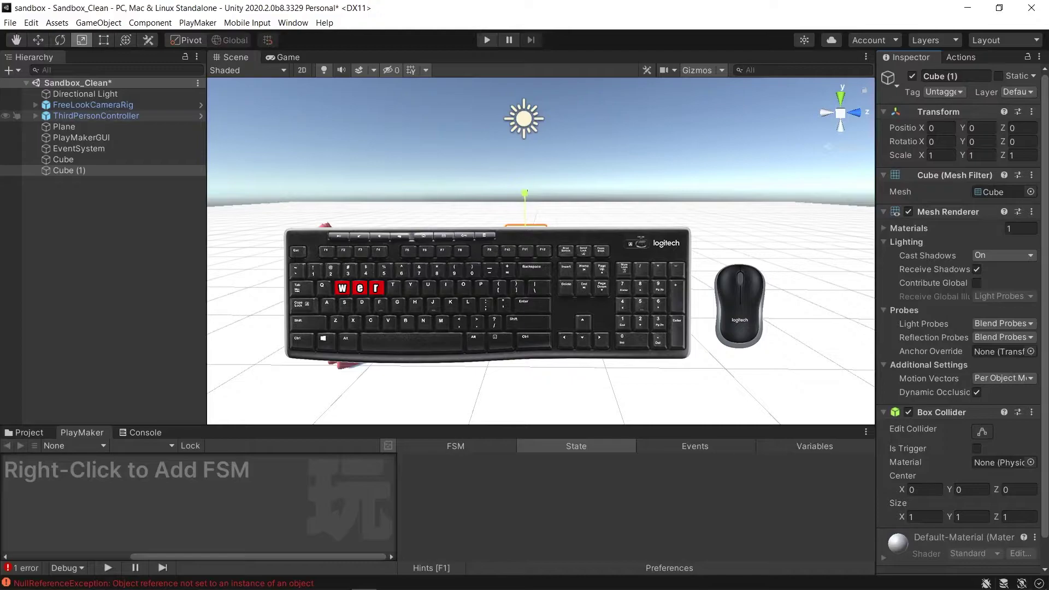
left_click_drag(580, 248, 698, 248)
left_click_drag(526, 197, 526, 185)
right_click_drag(647, 208, 649, 317)
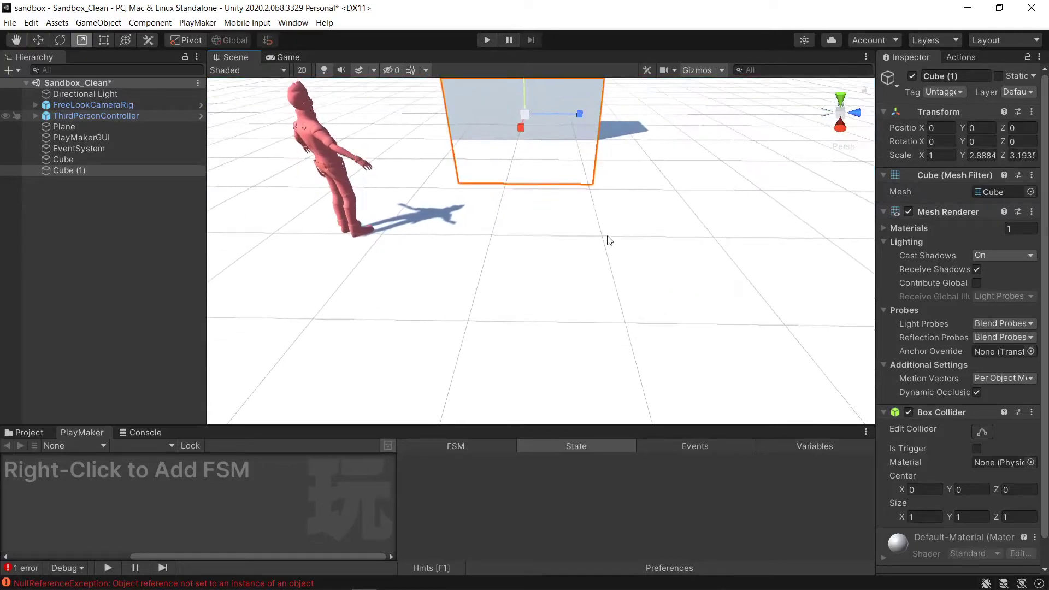
key("f")
left_click_drag(543, 258, 578, 226)
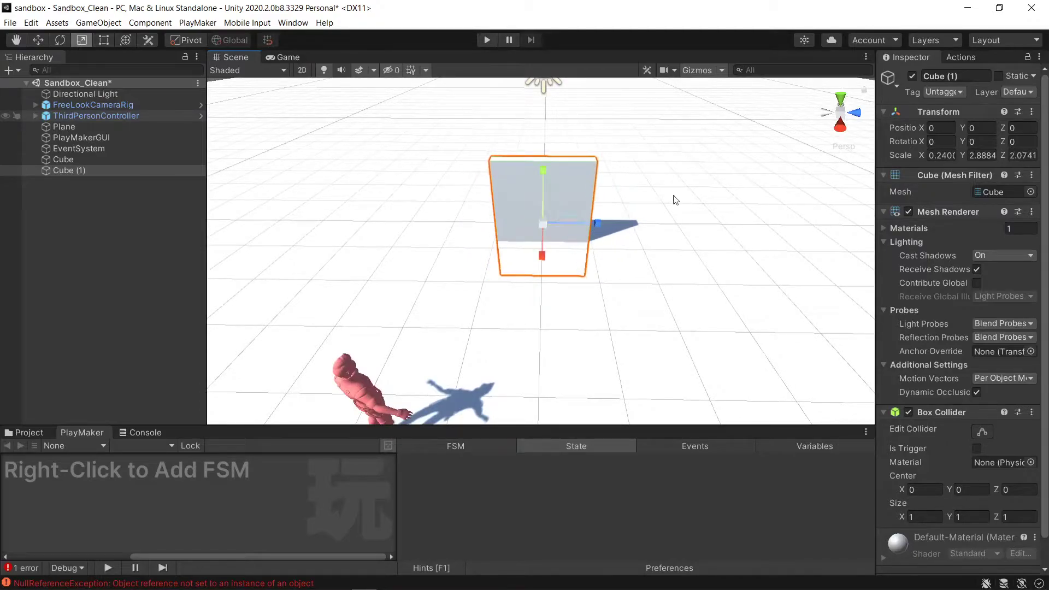
key("w")
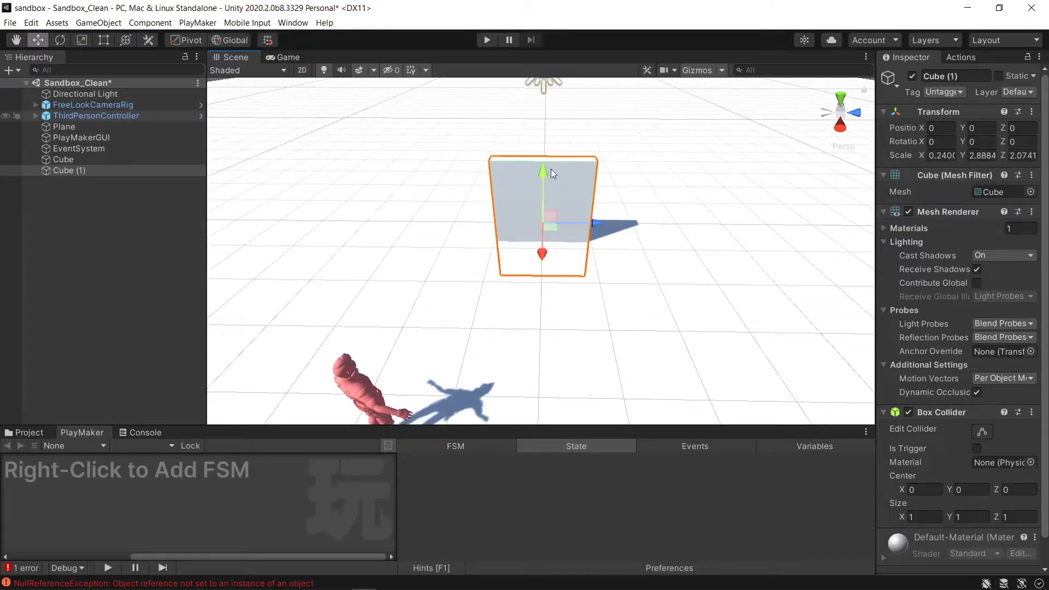
left_click_drag(543, 172, 547, 122)
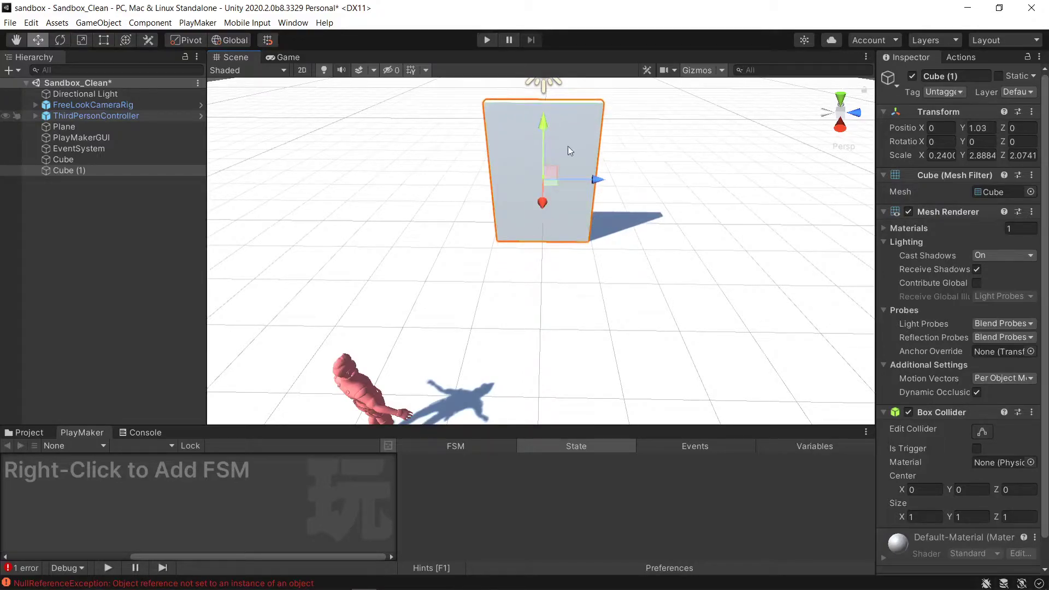
- Create an empty GameObject and reset its transform to the origin with scale 1
left_click(83, 221)
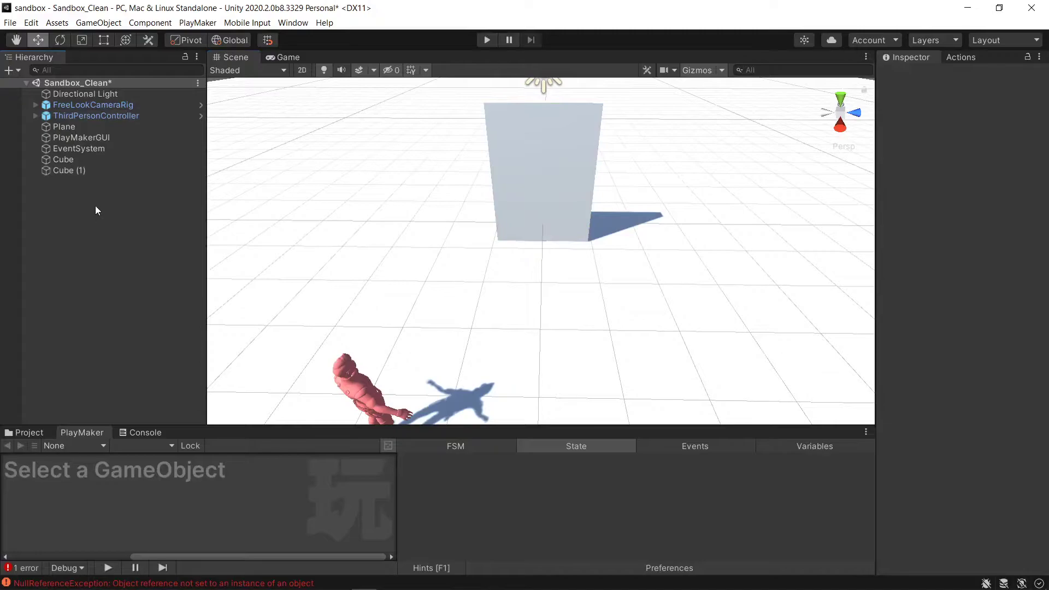
right_click(75, 208)
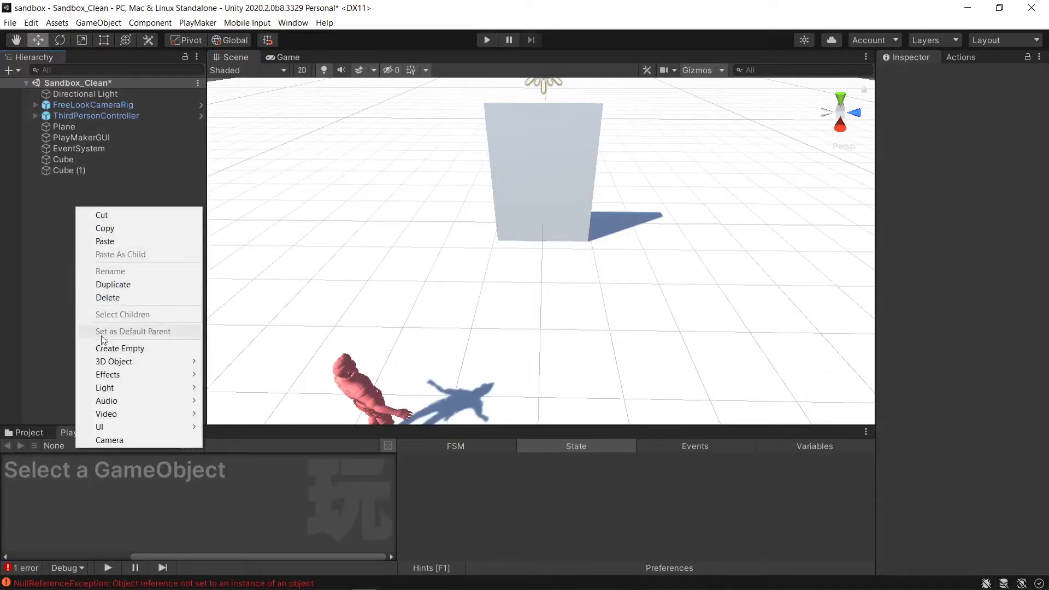
left_click(130, 349)
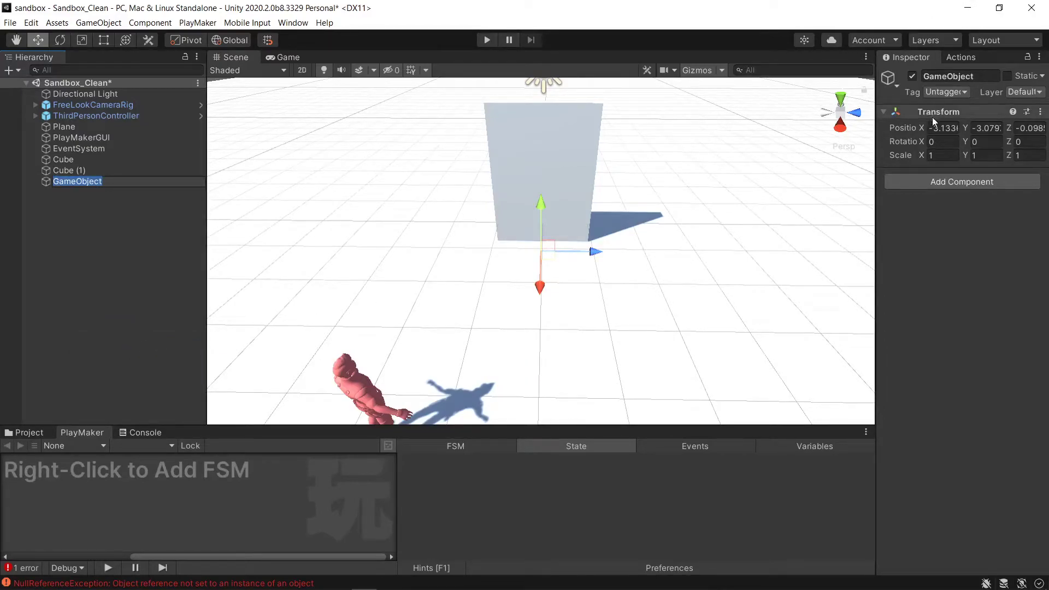
right_click(920, 111)
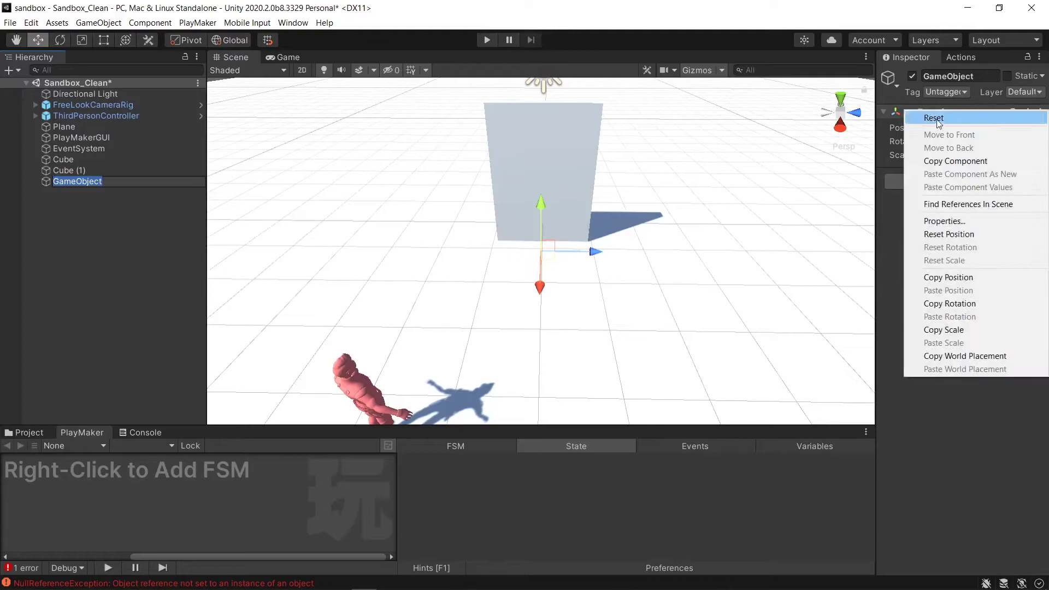
left_click(934, 117)
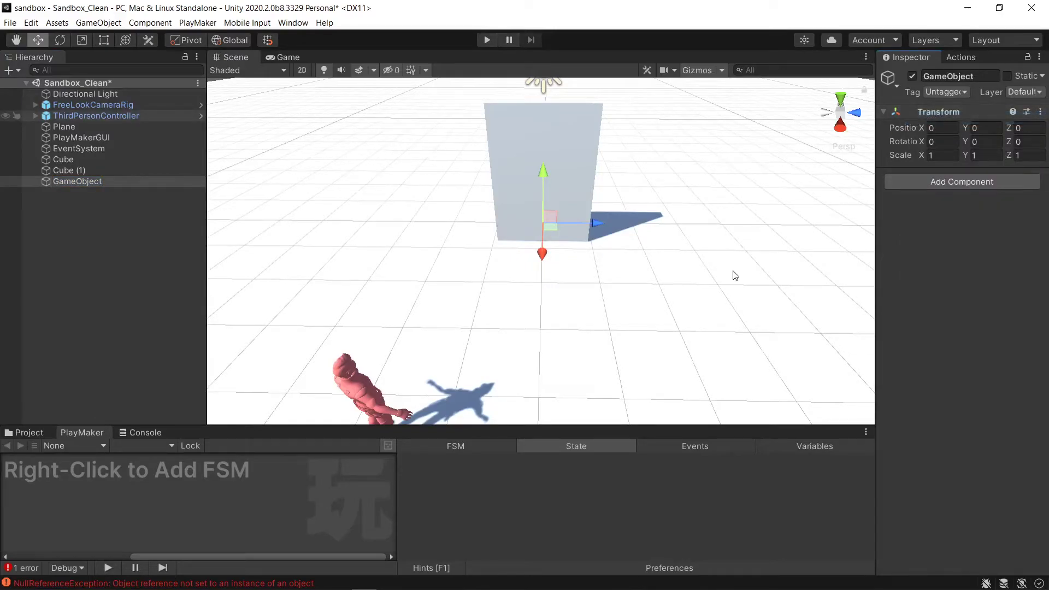
left_click_drag(733, 274, 724, 190, "alt")
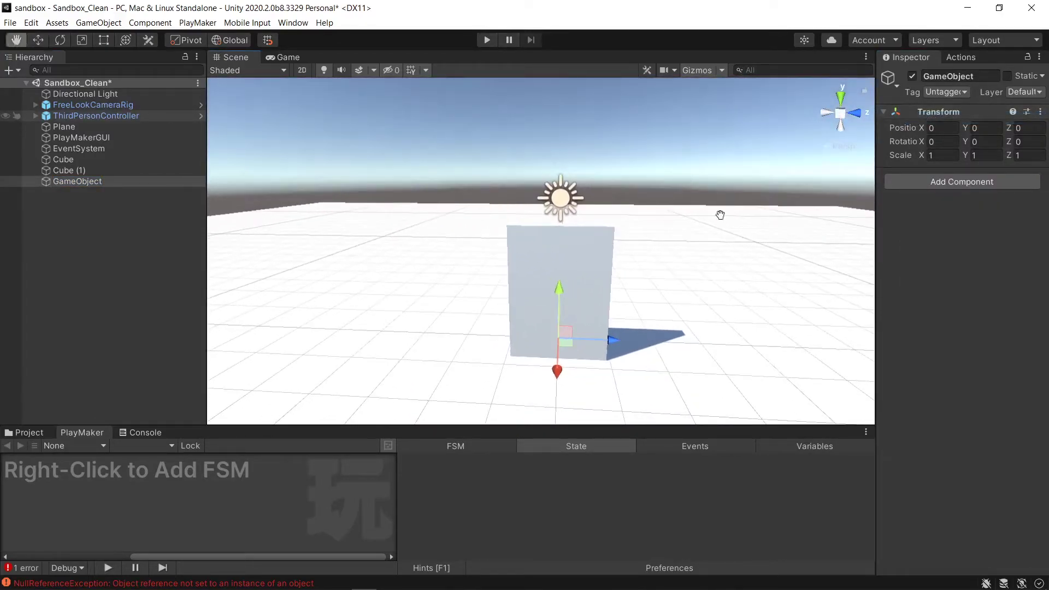
middle_click_drag(722, 213, 754, 183)
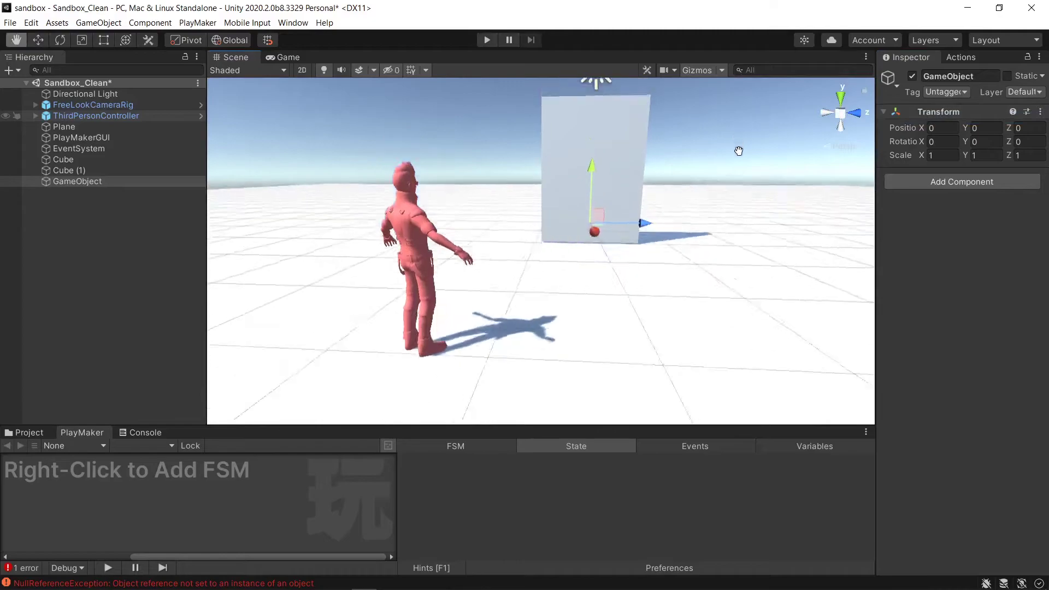
left_click(614, 194)
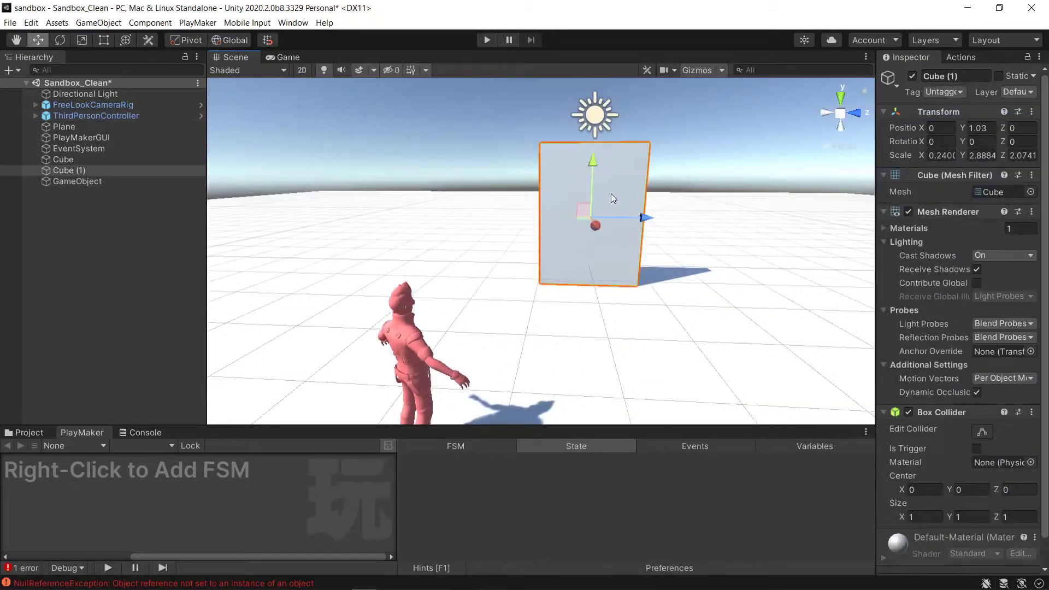
key("e")
left_click_drag(613, 227, 618, 258)
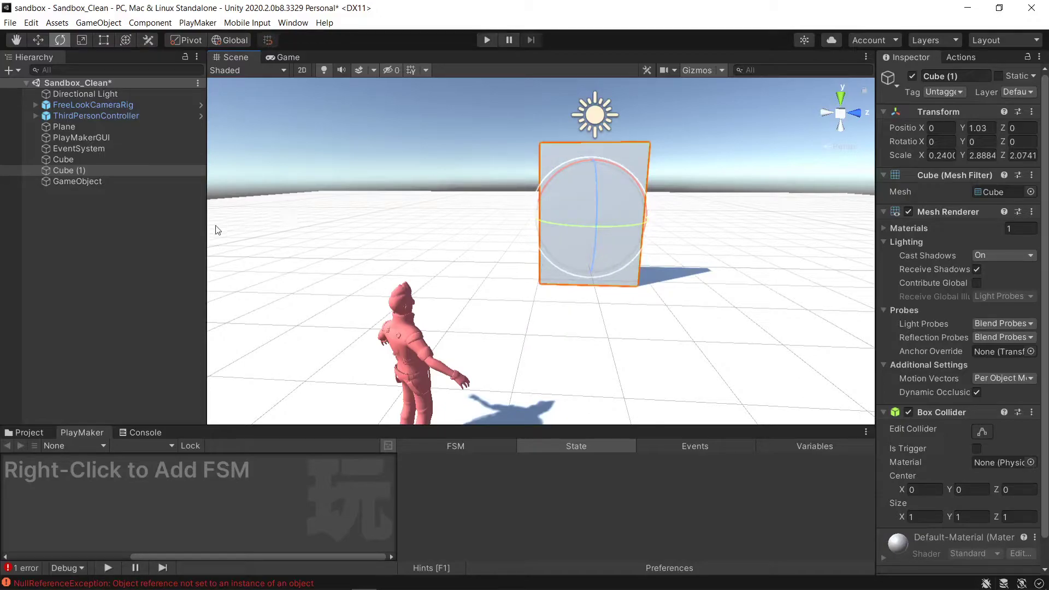
- Name the empty GameObject door_hinge and begin renaming Cube (1)
left_click(74, 184)
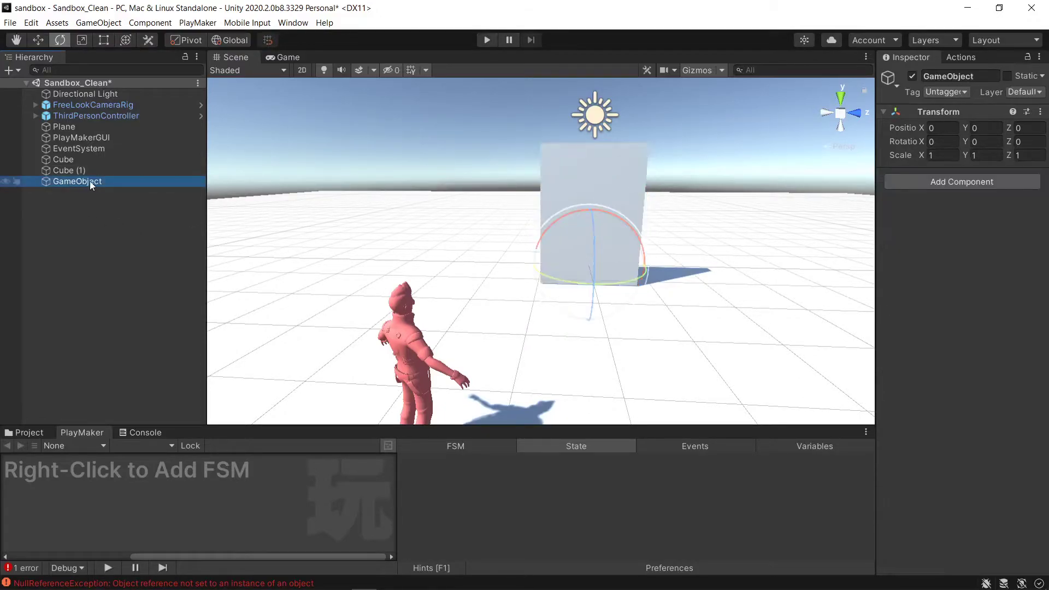
left_click(91, 186)
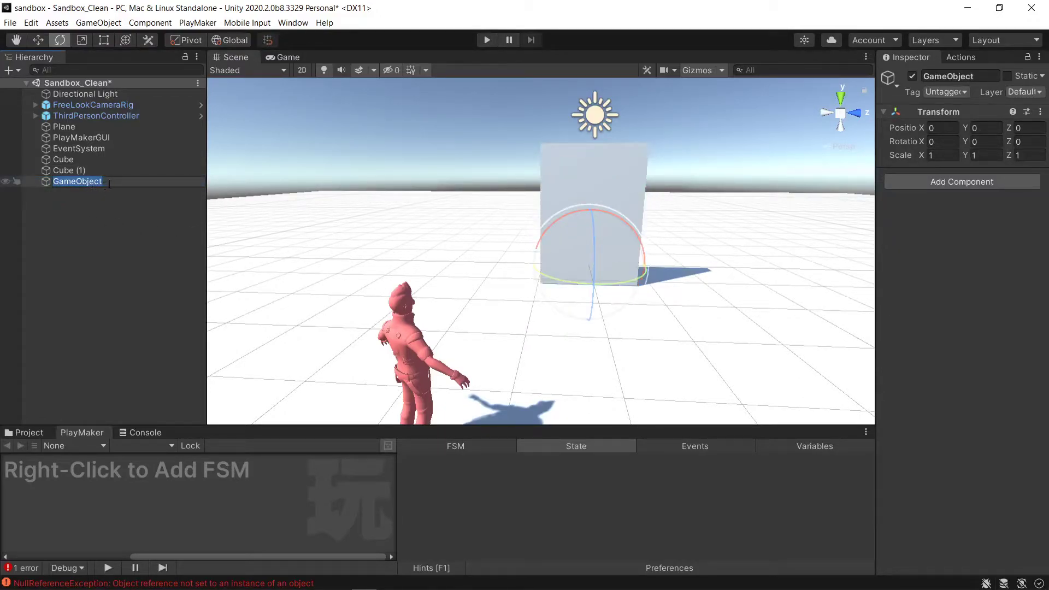
type("door_hinge")
left_click(64, 172)
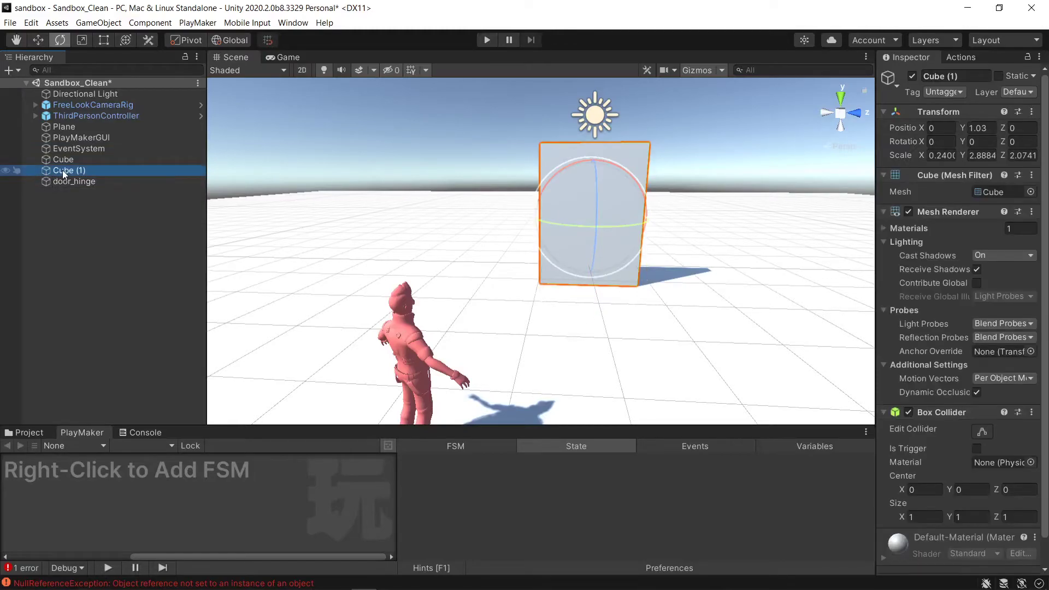
left_click(64, 172)
- Name the slab 'door' and drag it onto door_hinge to make it a child
type("door")
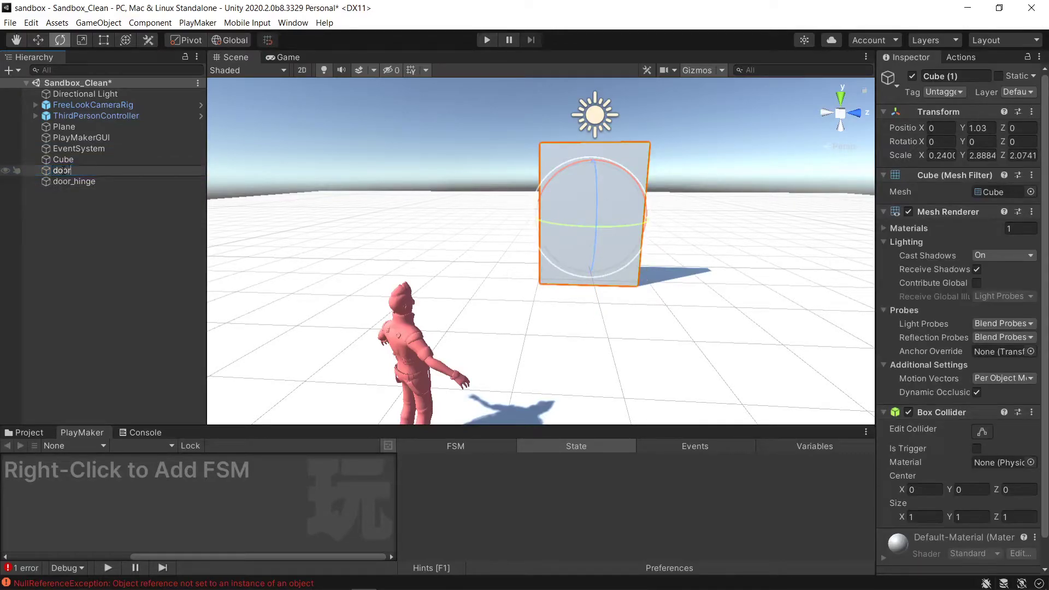
left_click(85, 229)
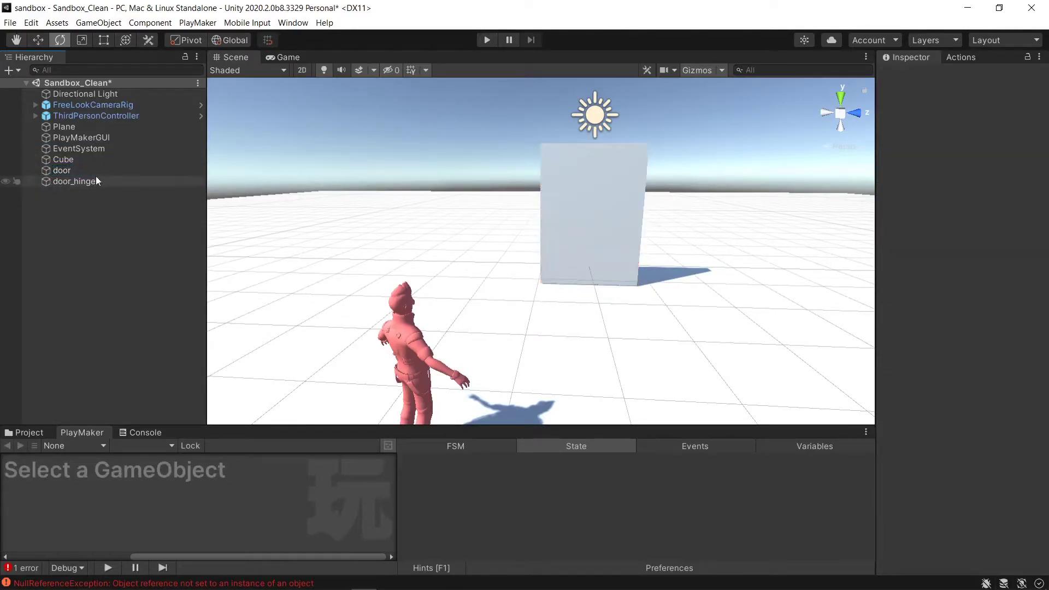
left_click(64, 171)
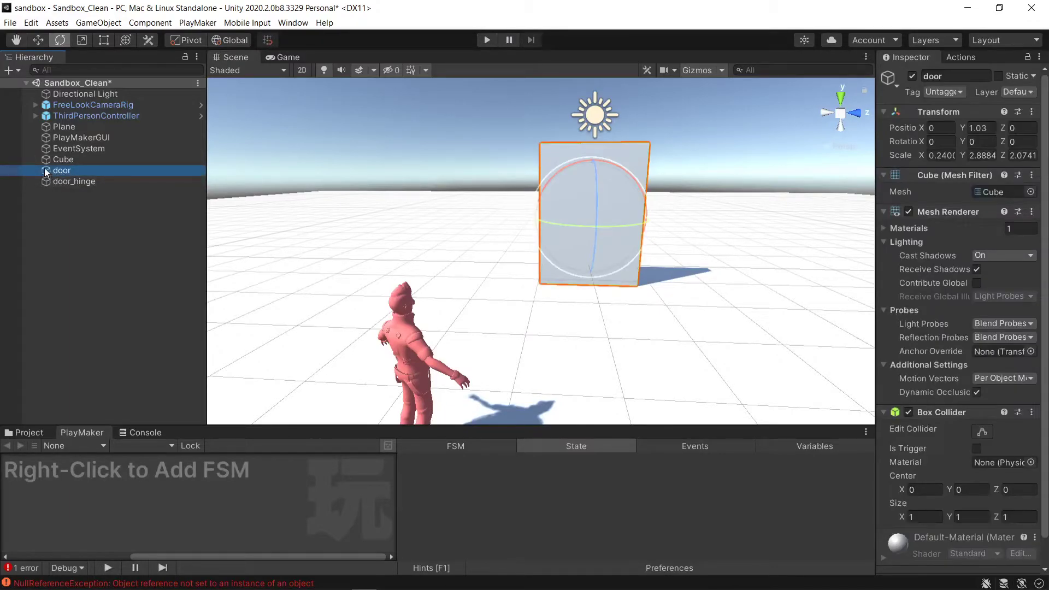
left_click_drag(51, 174, 58, 180)
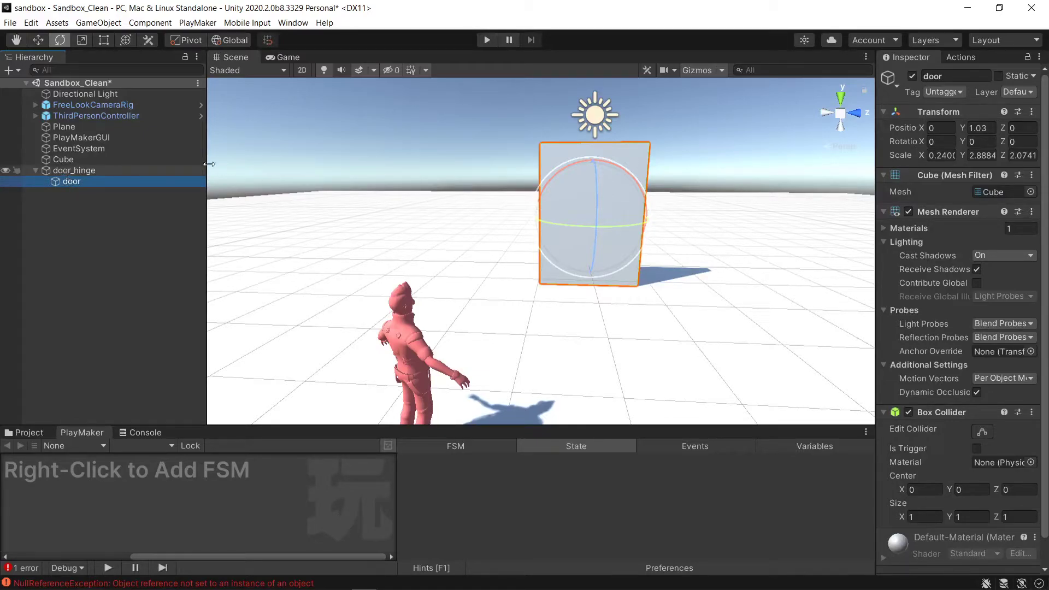
- Slide door along Z to position 0, 1.03, 1.18, offsetting it from the hinge pivot
left_click(67, 171)
left_click(74, 181)
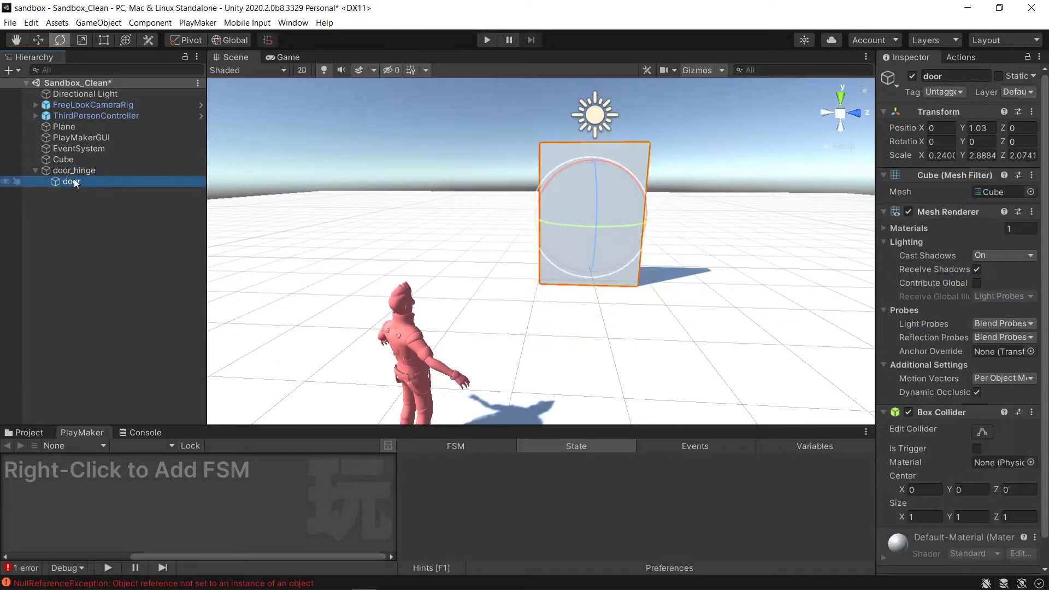
key("w")
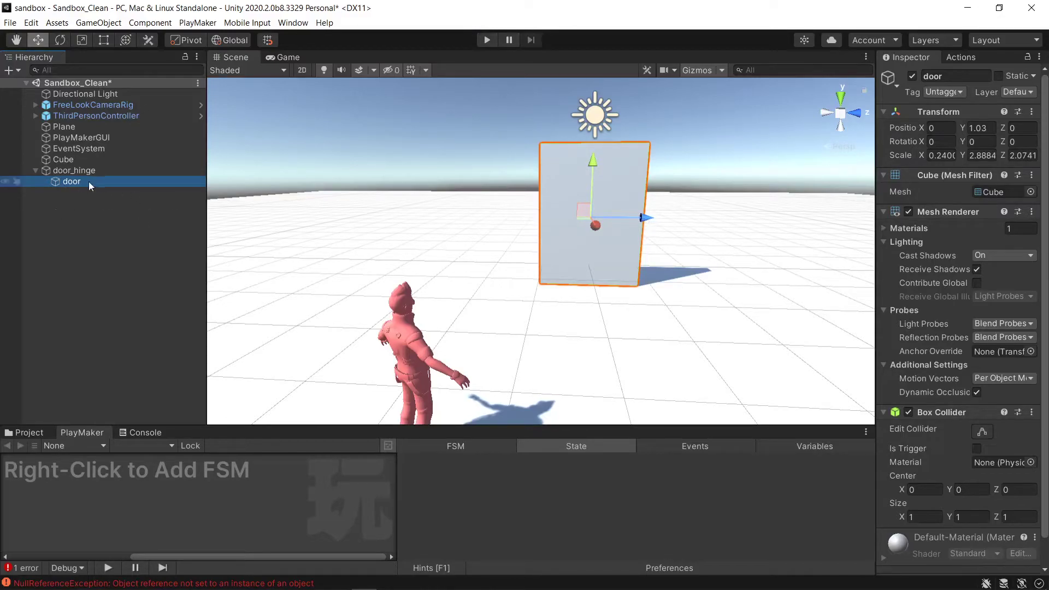
left_click_drag(646, 219, 705, 218)
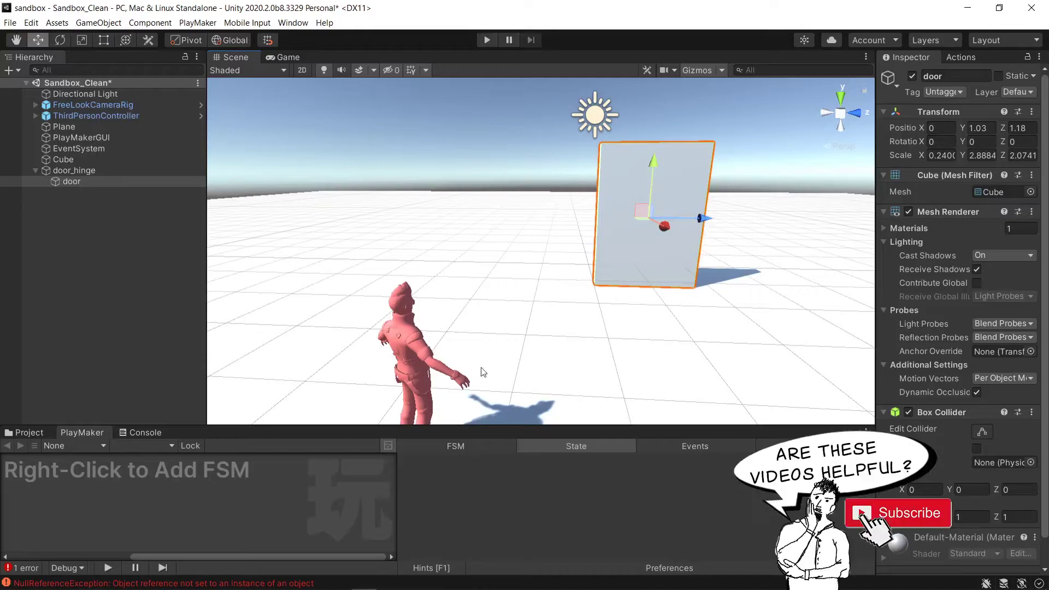
- Swing door_hinge around its Y axis to confirm the door pivots at its edge
left_click(86, 244)
left_click(80, 169)
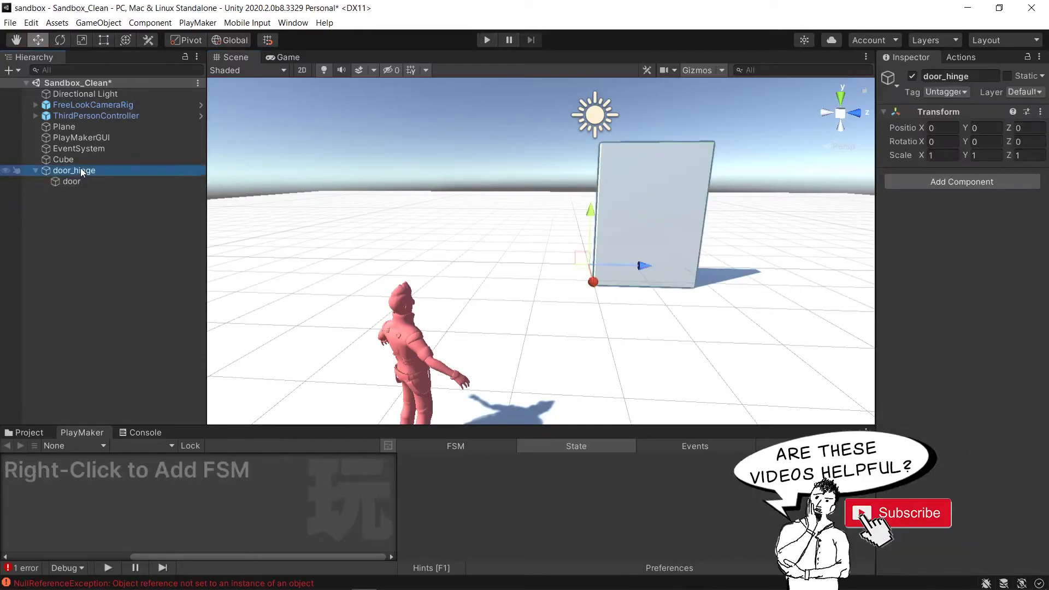
key("e")
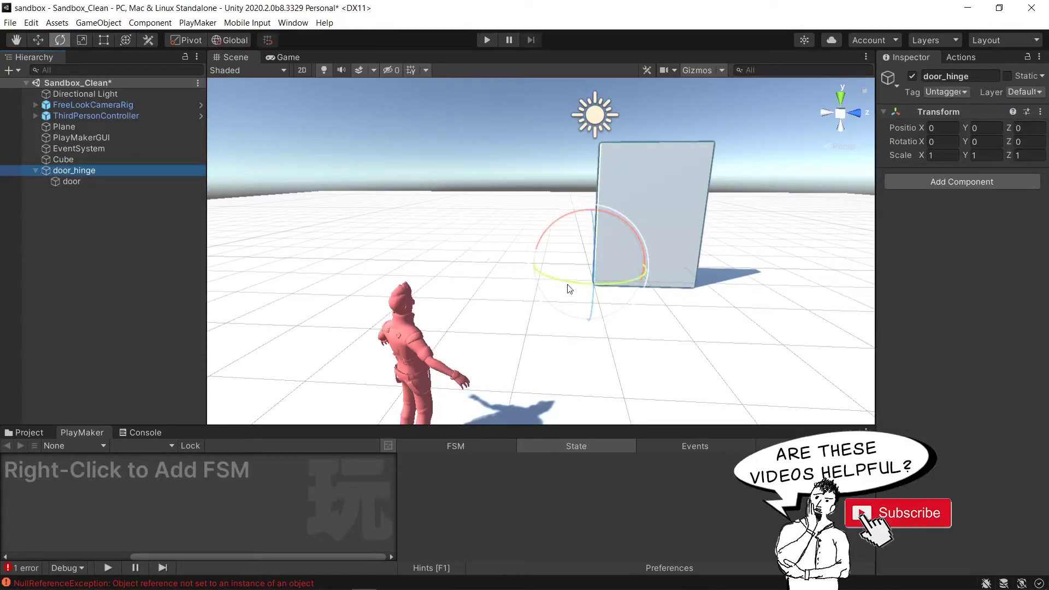
mouse_move(570, 284)
left_mouse_down()
mouse_move(342, 280)
mouse_move(317, 298)
mouse_move(316, 319)
mouse_move(573, 303)
mouse_move(562, 297)
mouse_move(571, 286)
mouse_move(569, 295)
left_mouse_up()
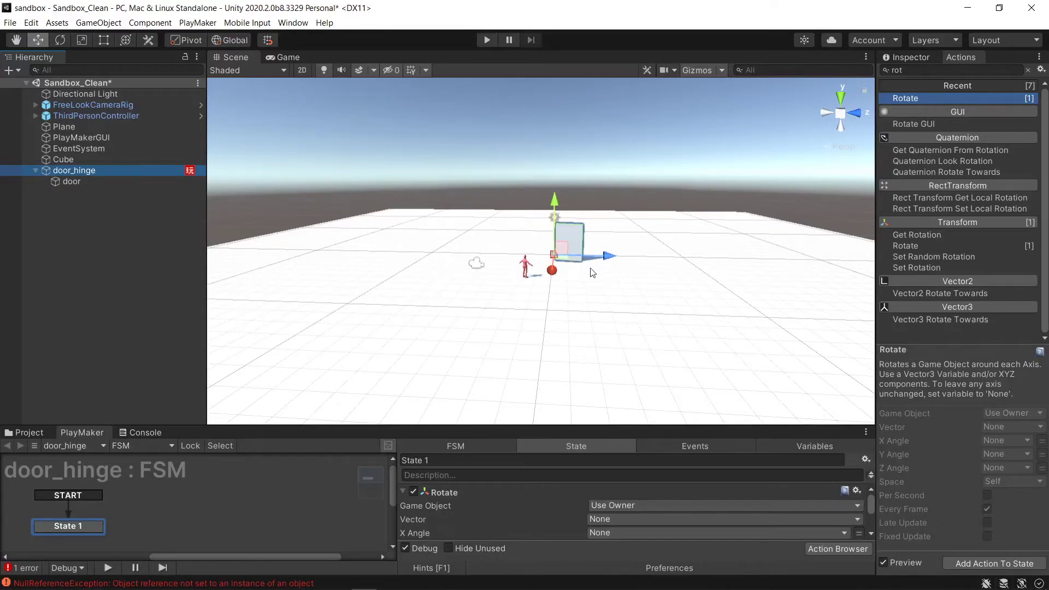
- Duplicate door_hinge repeatedly up to door_hinge (5), placing each copy beside or in front of the others
key("ctrl+d")
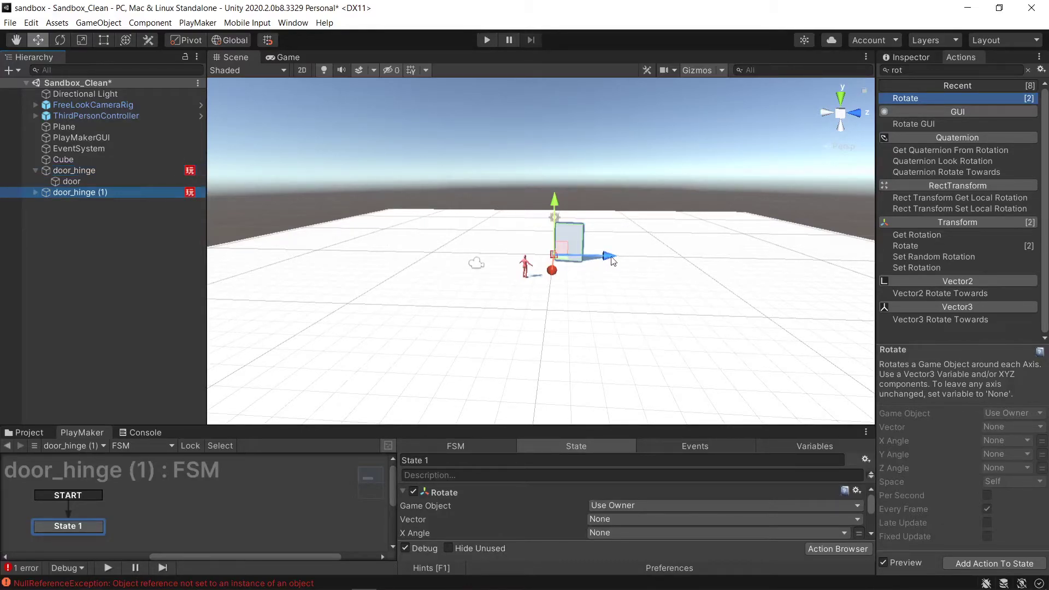
left_click_drag(611, 258, 671, 259)
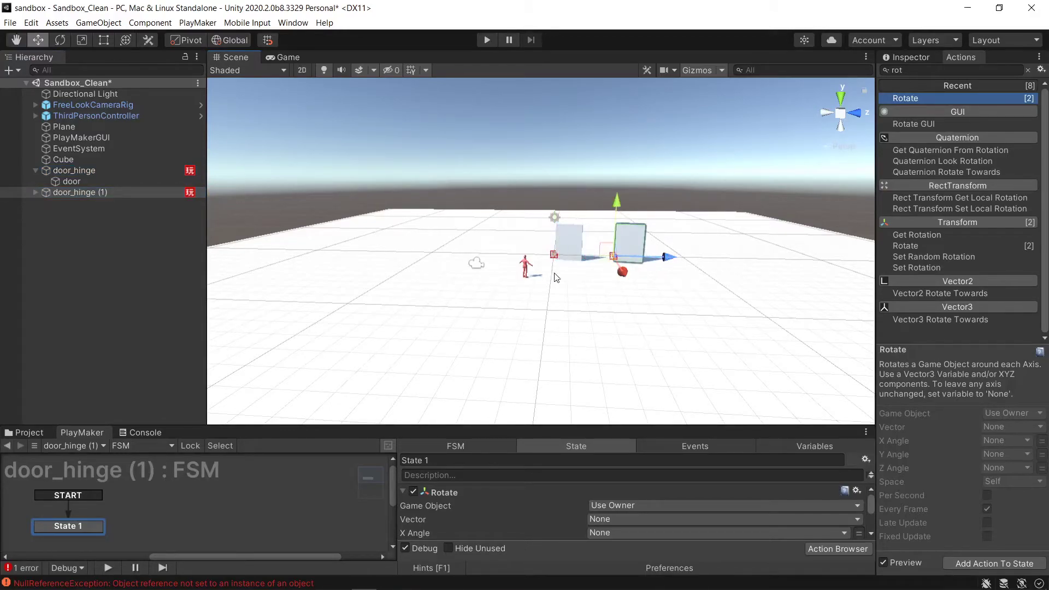
key("ctrl+d")
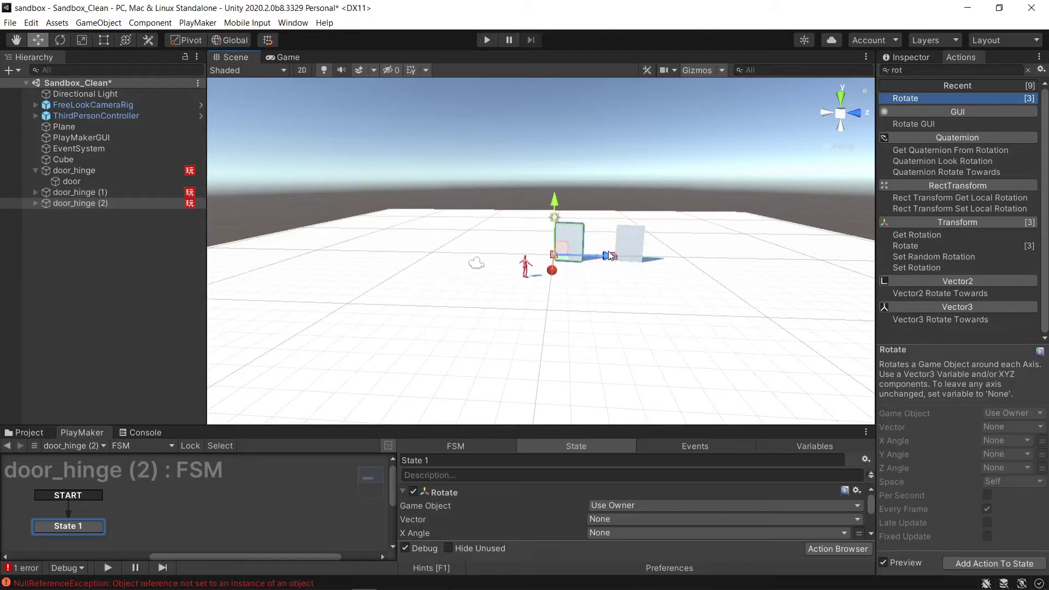
left_click_drag(604, 259, 714, 253)
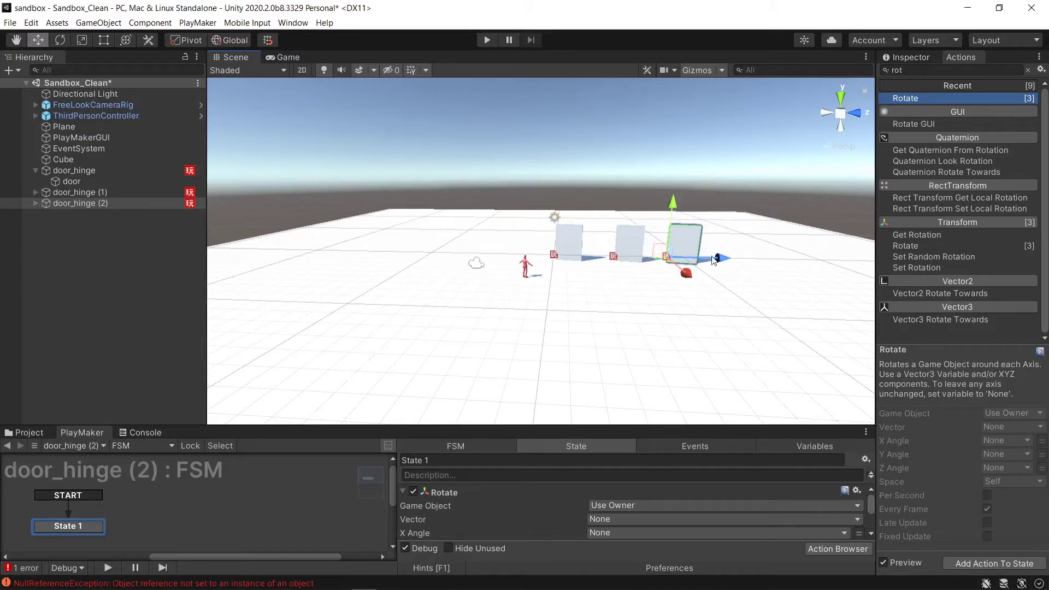
key("ctrl+d")
left_click_drag(722, 258, 551, 307)
key("ctrl+d")
key("ctrl+d")
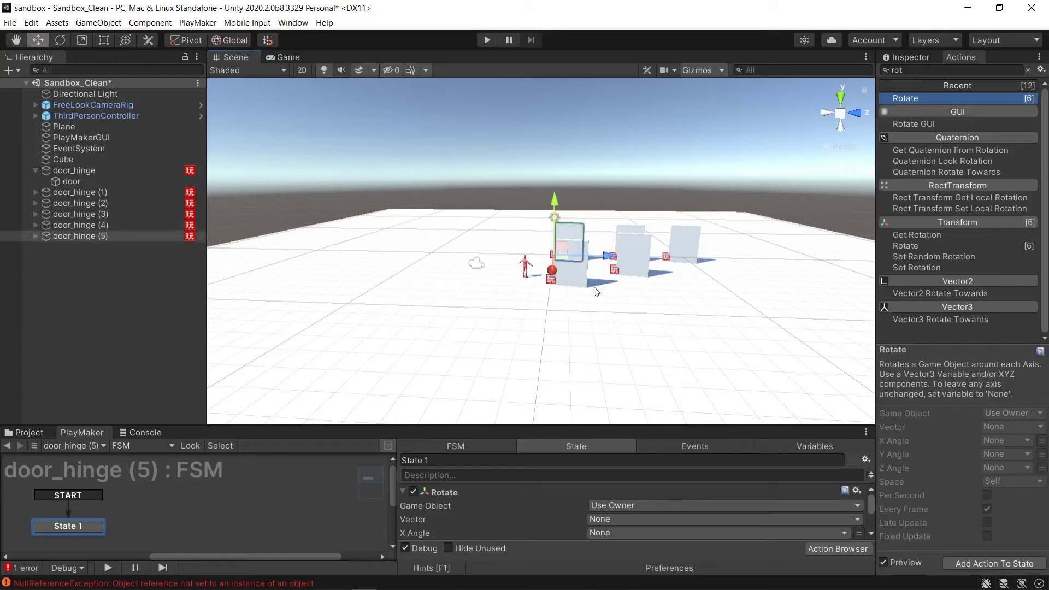
left_click_drag(611, 256, 739, 265)
left_click_drag(695, 296, 698, 327)
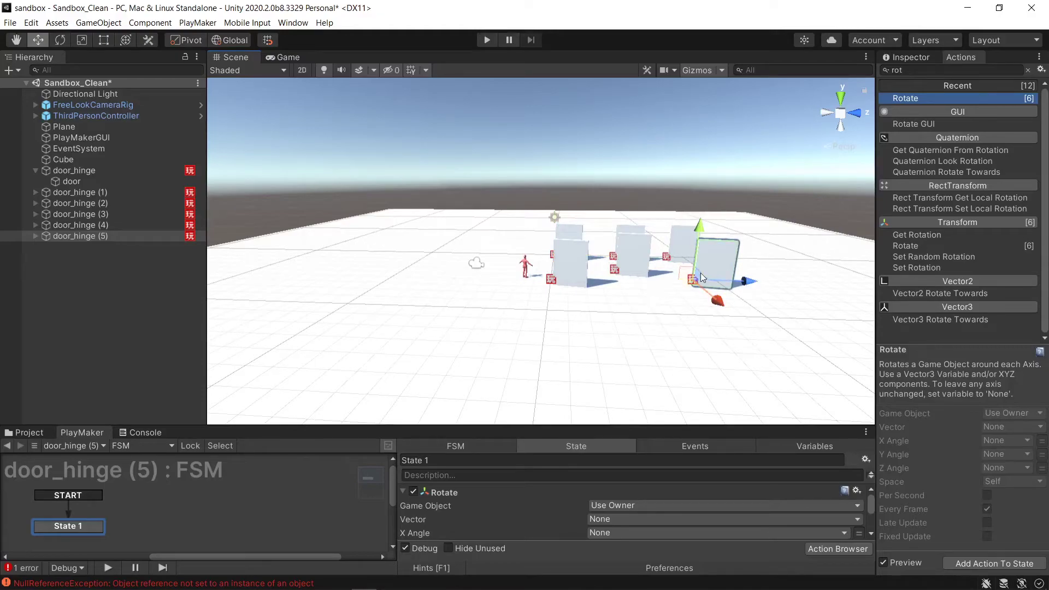
- Rotate door_hinge (5), (3) and (2) about their Y axes so the doors face different directions
key("e")
left_click_drag(714, 301, 748, 306)
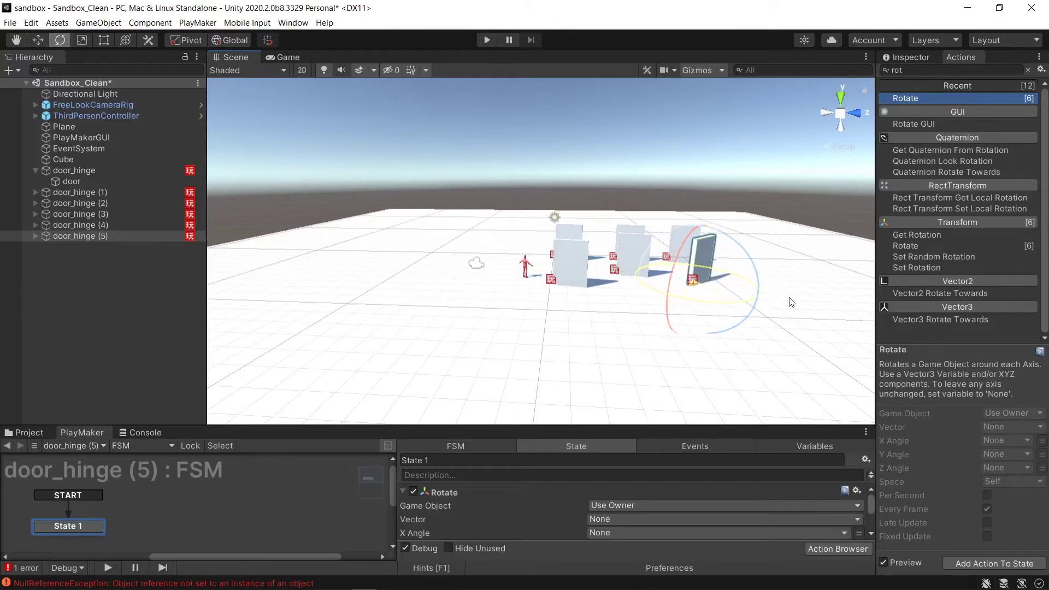
left_click(626, 251)
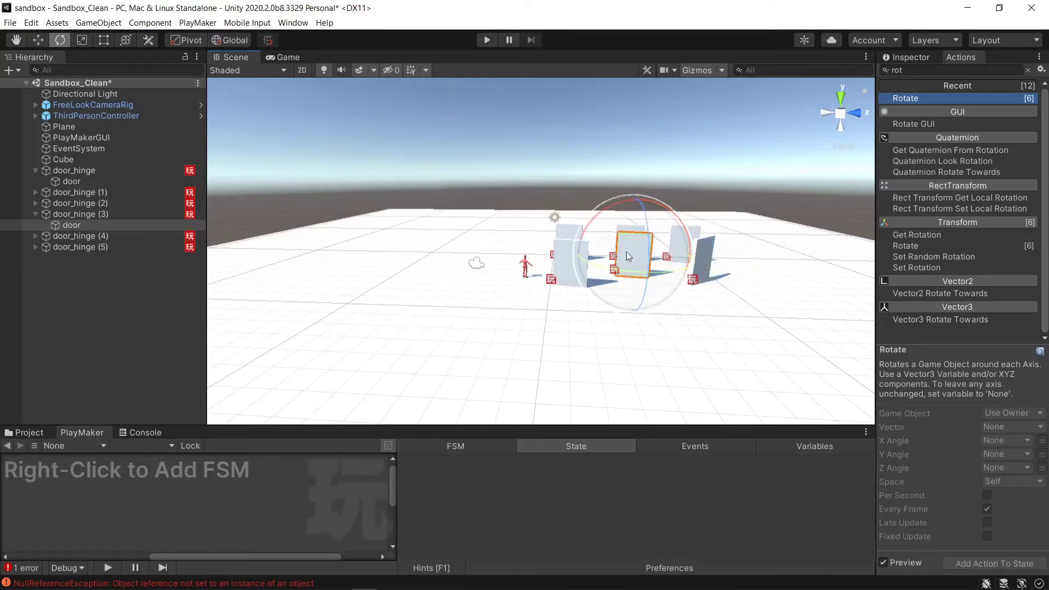
left_click(90, 214)
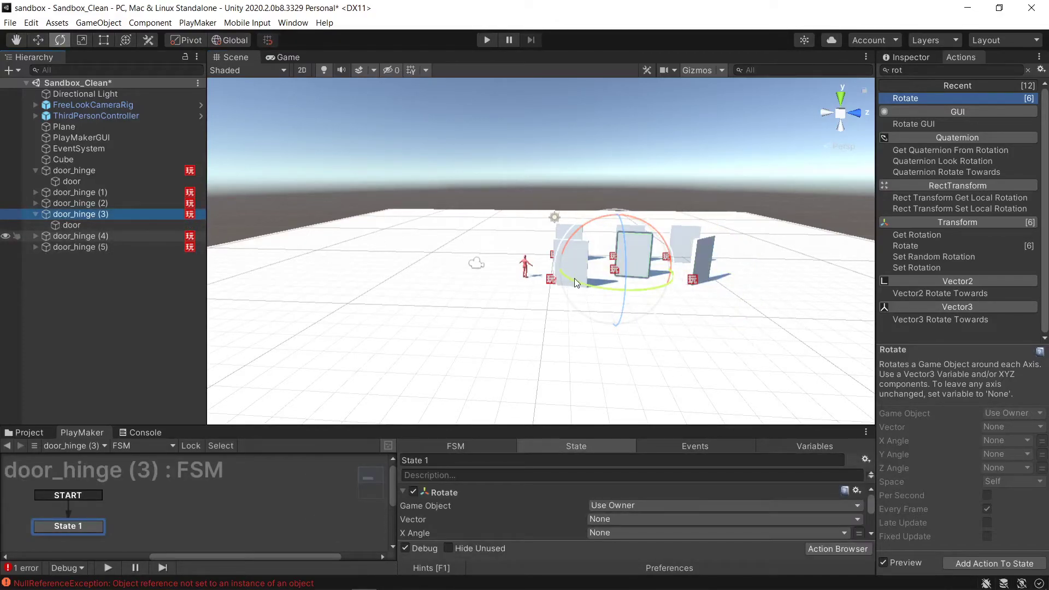
left_click_drag(575, 279, 402, 277)
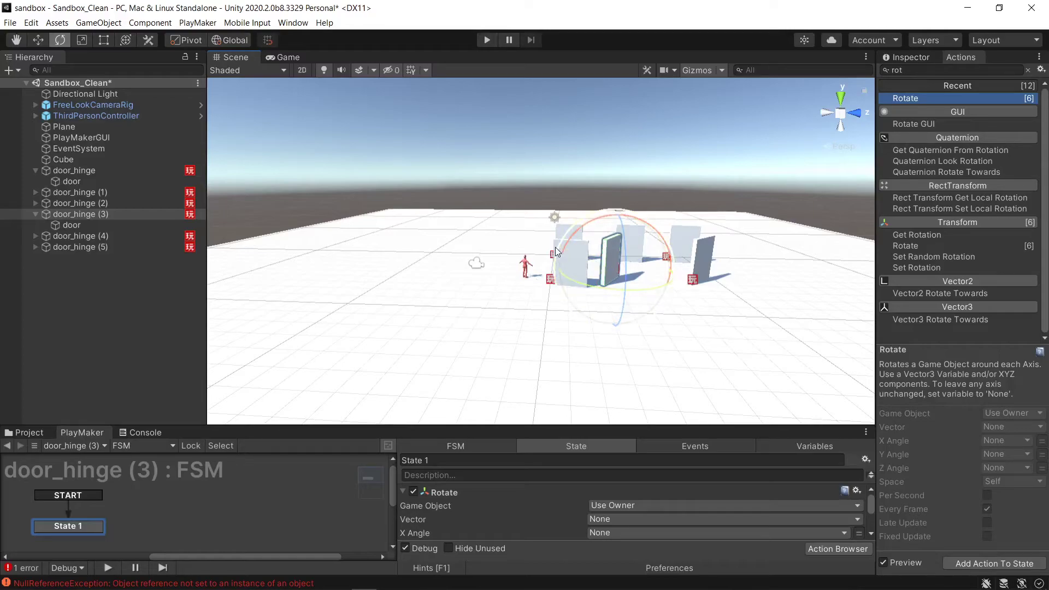
left_click(508, 241)
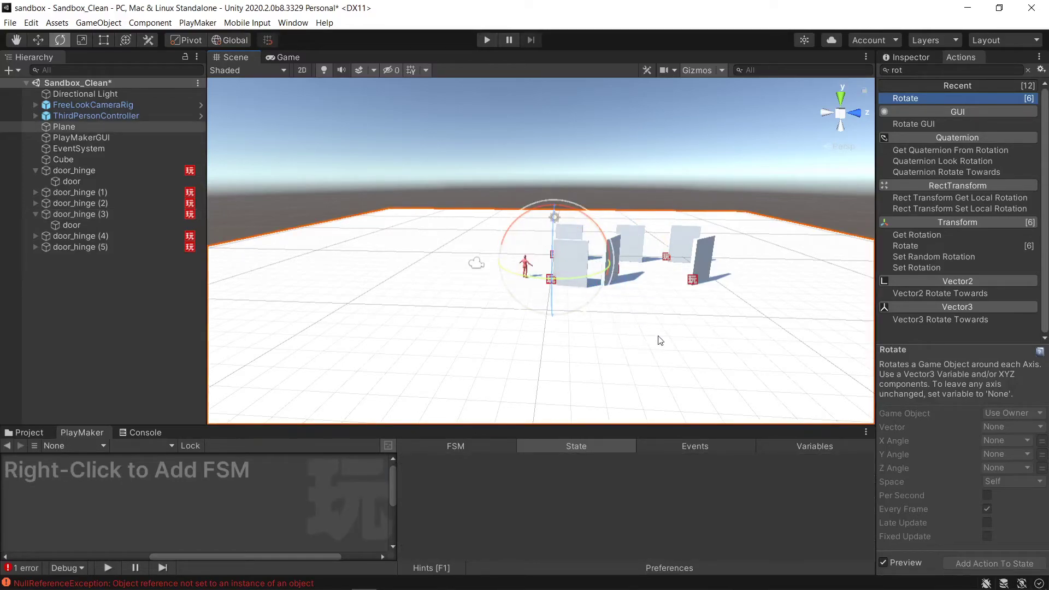
left_click(683, 237)
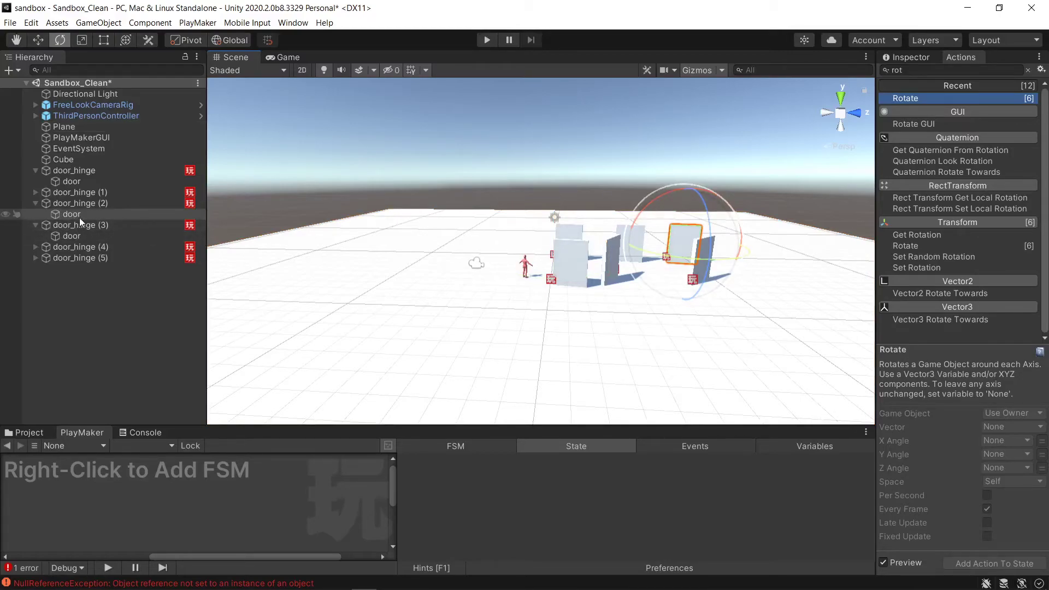
left_click(74, 204)
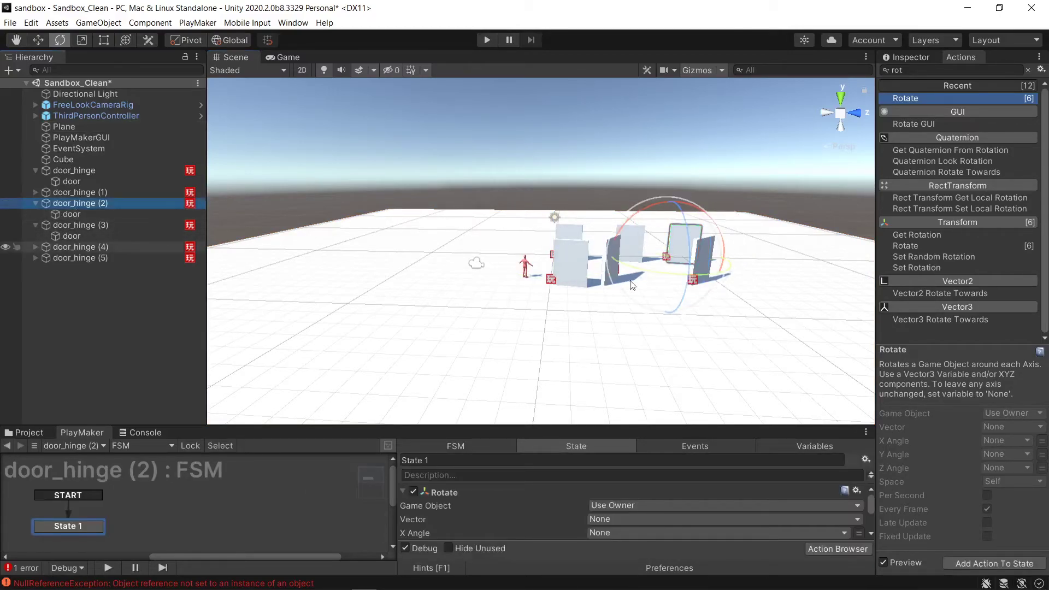
left_click(658, 274)
left_click_drag(658, 274, 807, 166)
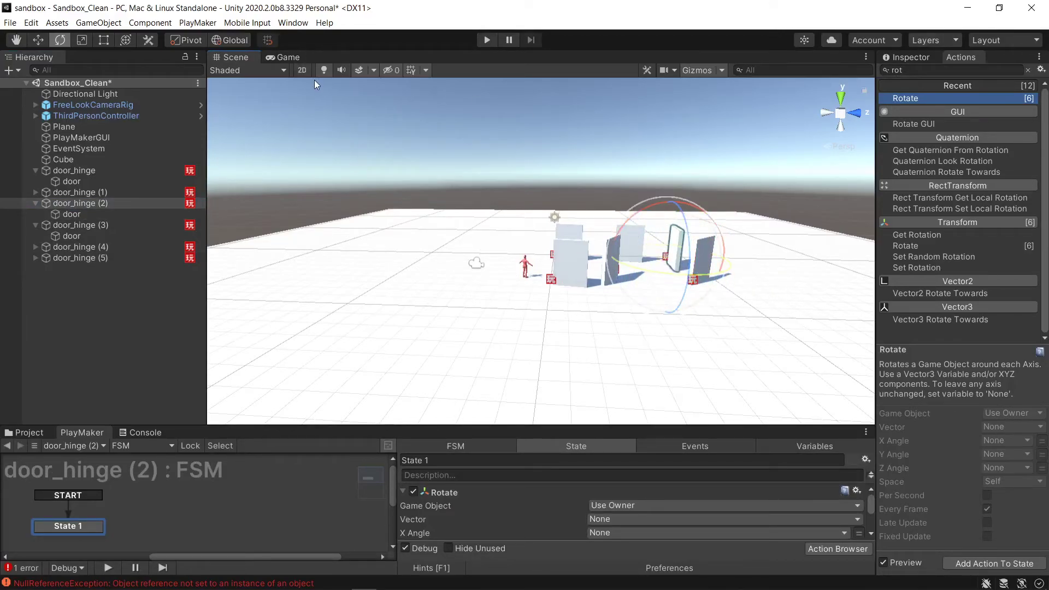
- Switch to the Game view and start Play mode to test the doors
left_click(284, 57)
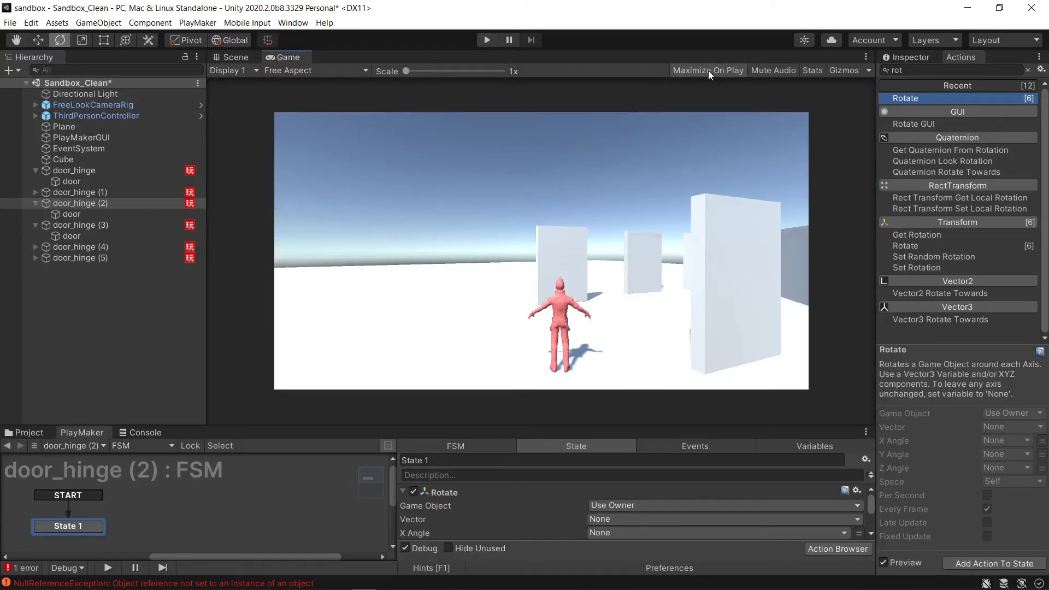
left_click(485, 41)
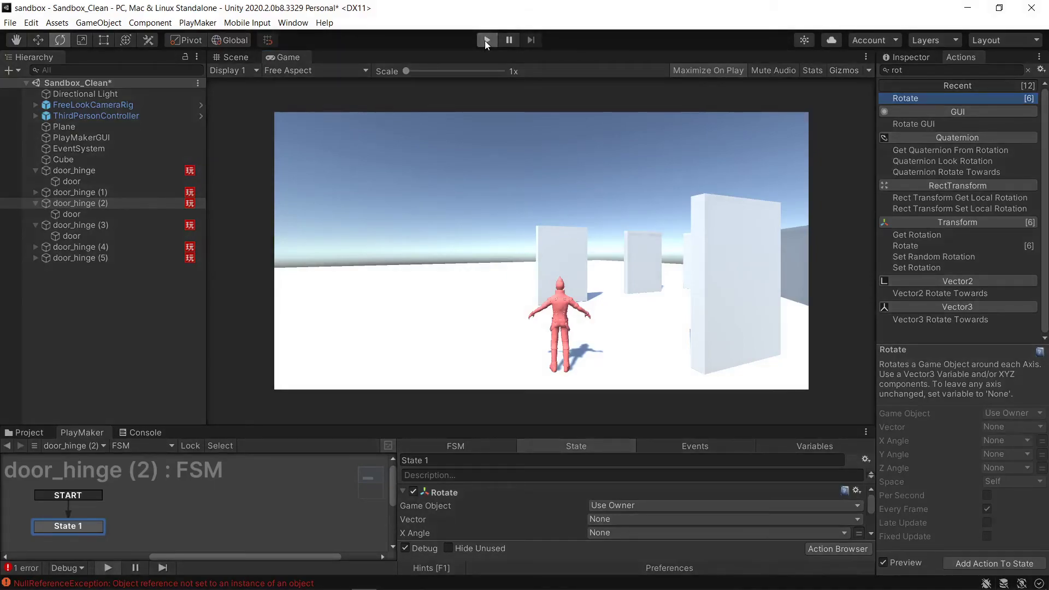
- Enter play mode and run the character forward with W toward the maze doors
left_click(486, 40)
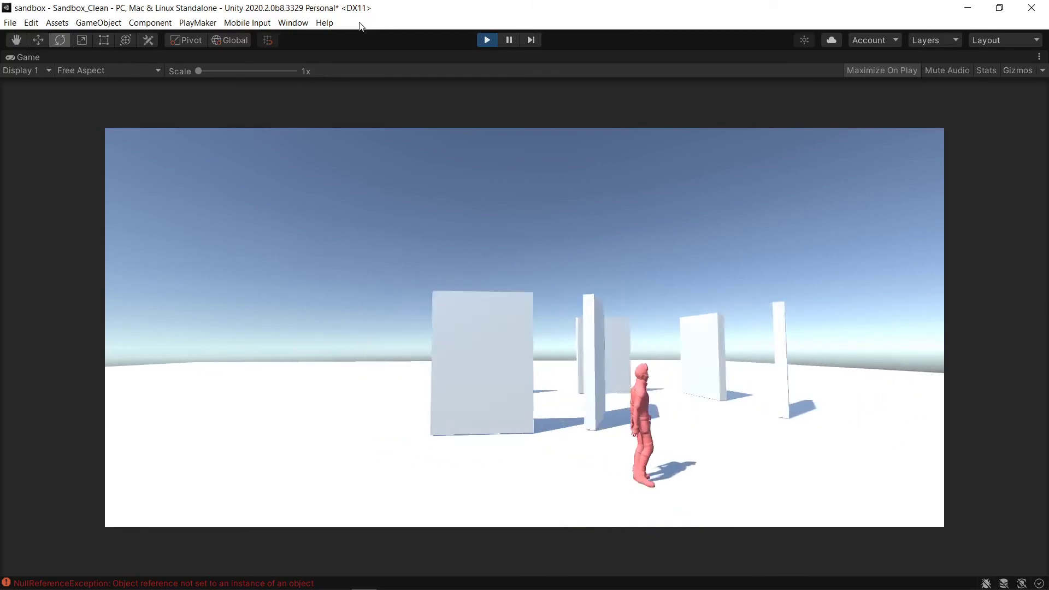
key("w")
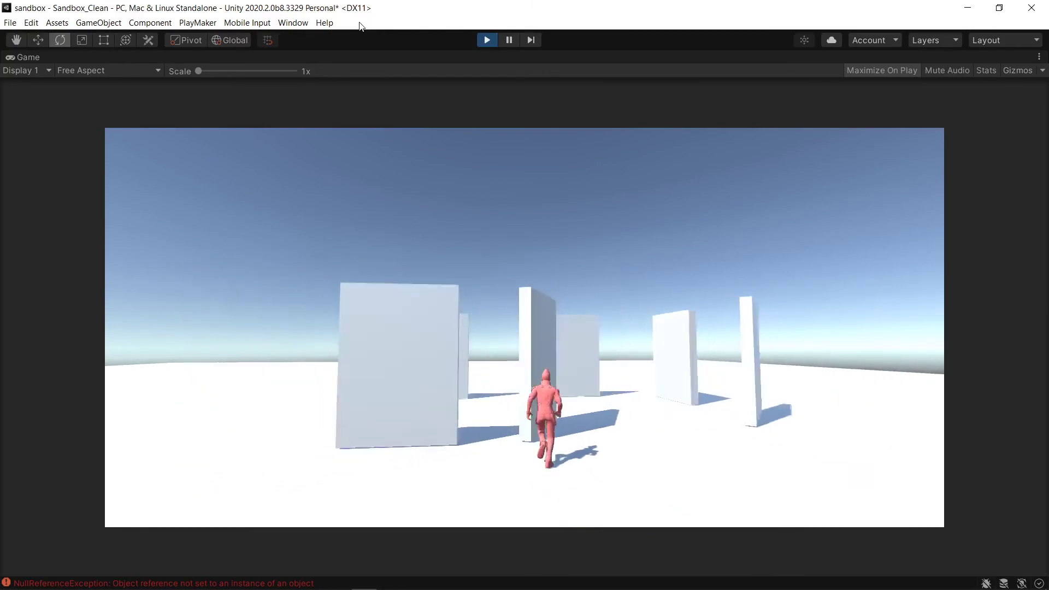